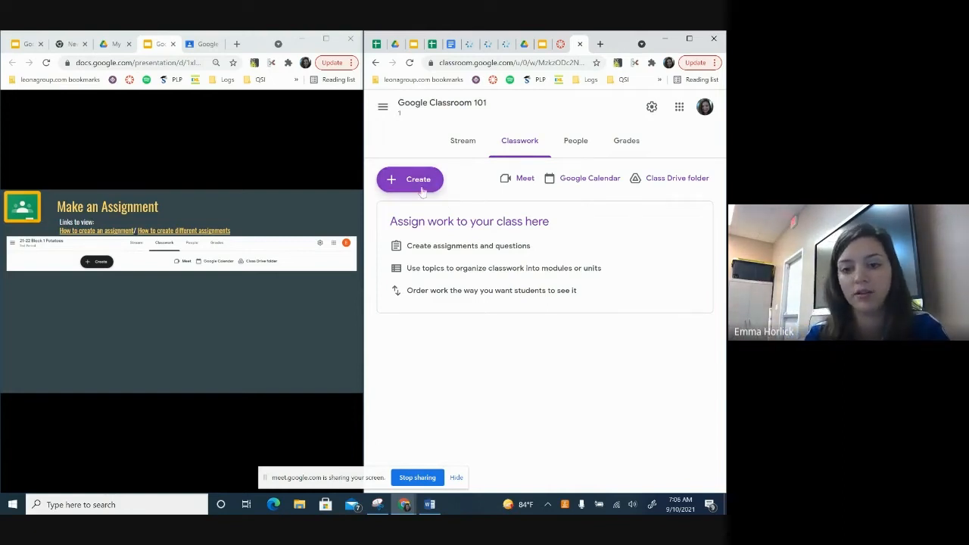
Step: Create a new assignment in the class's classwork and title it "Tell me about yourself"
left_click(411, 185)
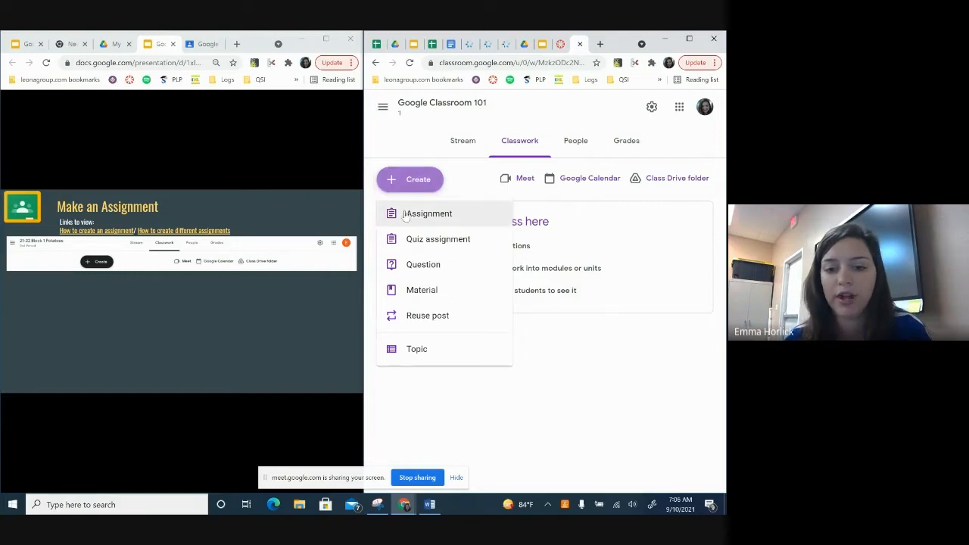
left_click(406, 216)
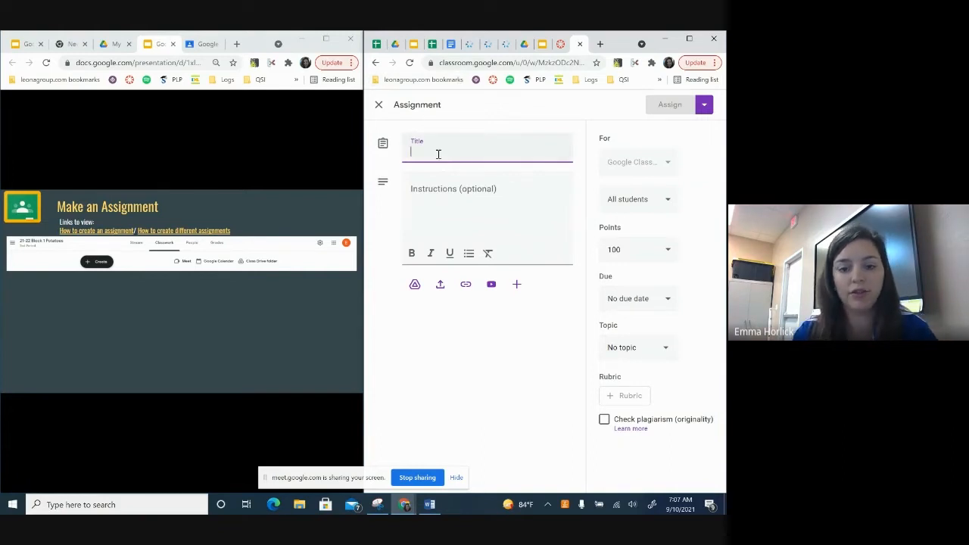
type("Welco")
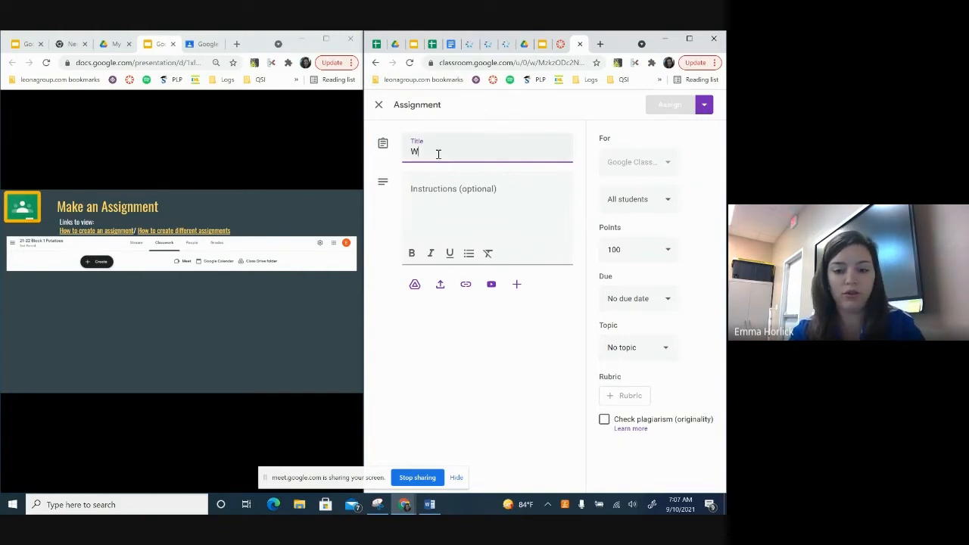
key("BackSpace")
key("BackSpace")
key("BackSpace")
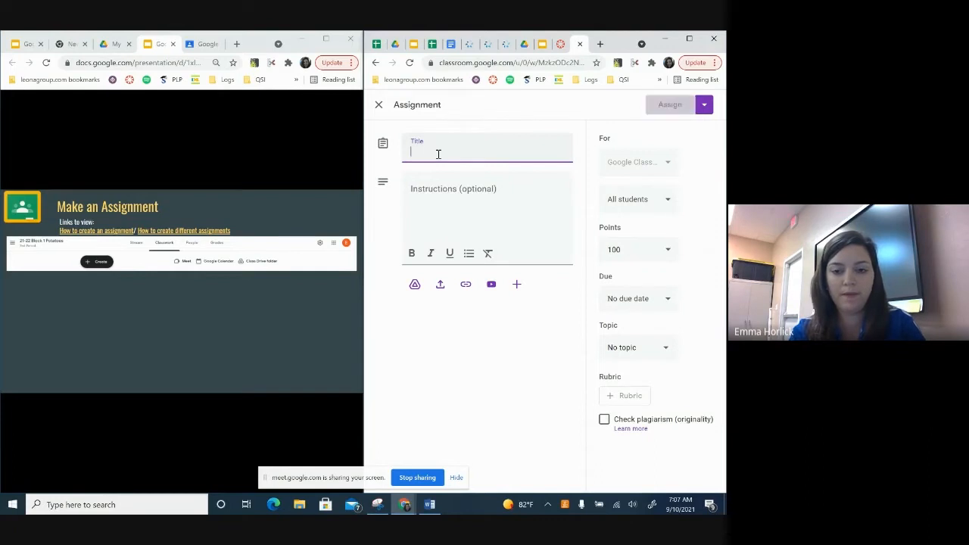
type("Tell me")
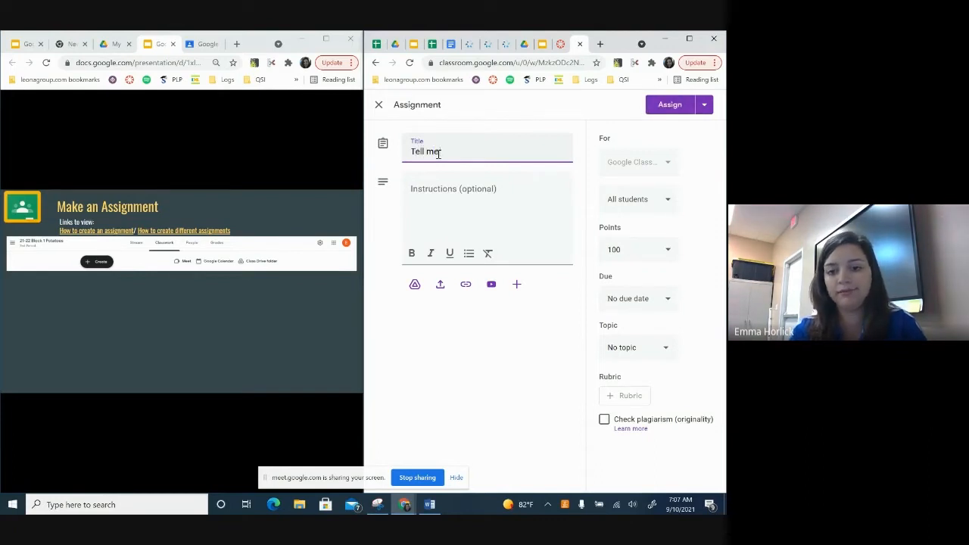
type(" about yo")
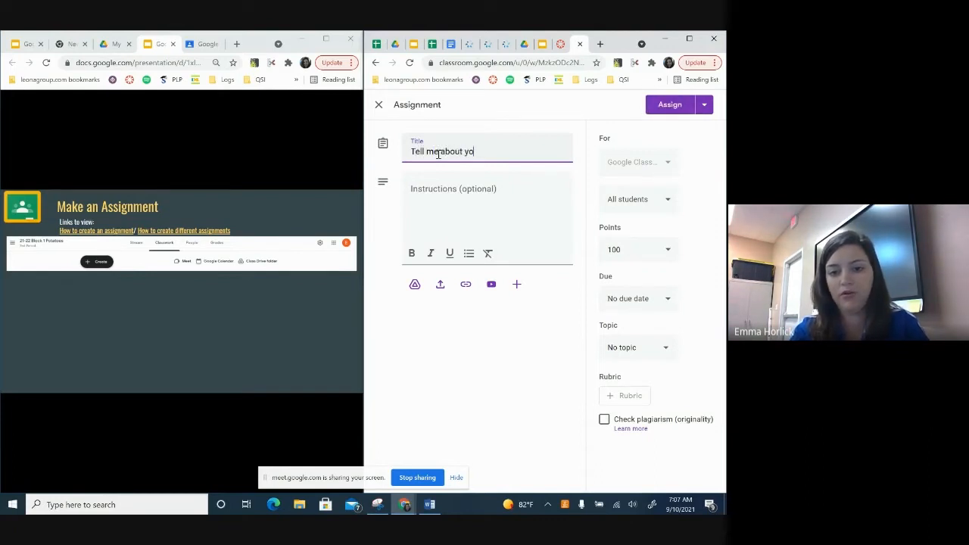
type("urself")
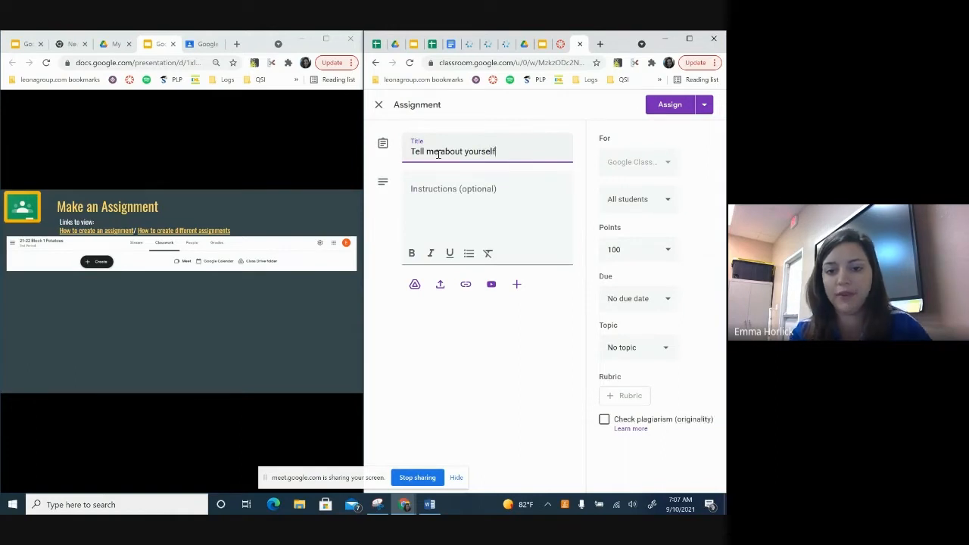
Step: Enter the assignment instructions "Write me 1 sentence that tells me about you." as plain text without bullets
left_click(433, 199)
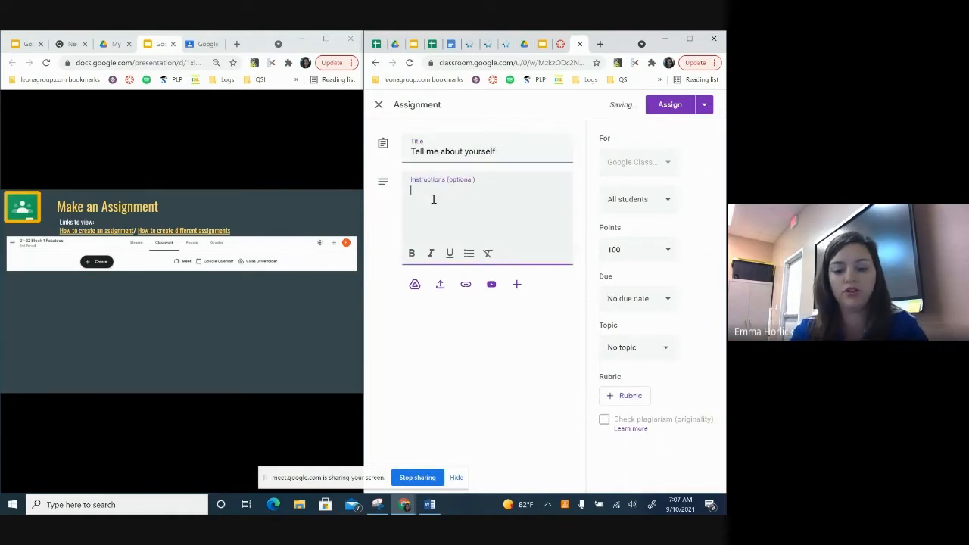
type("Write ")
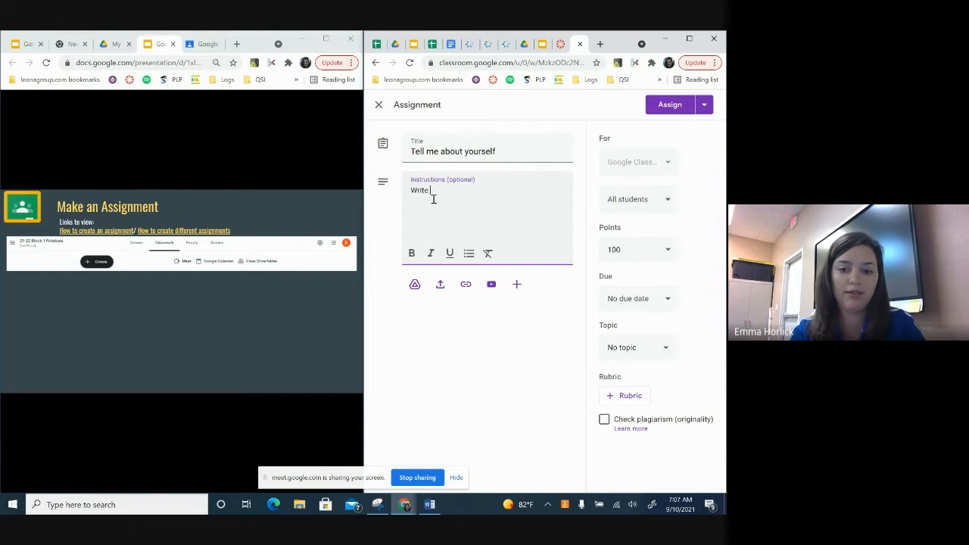
type("me 1")
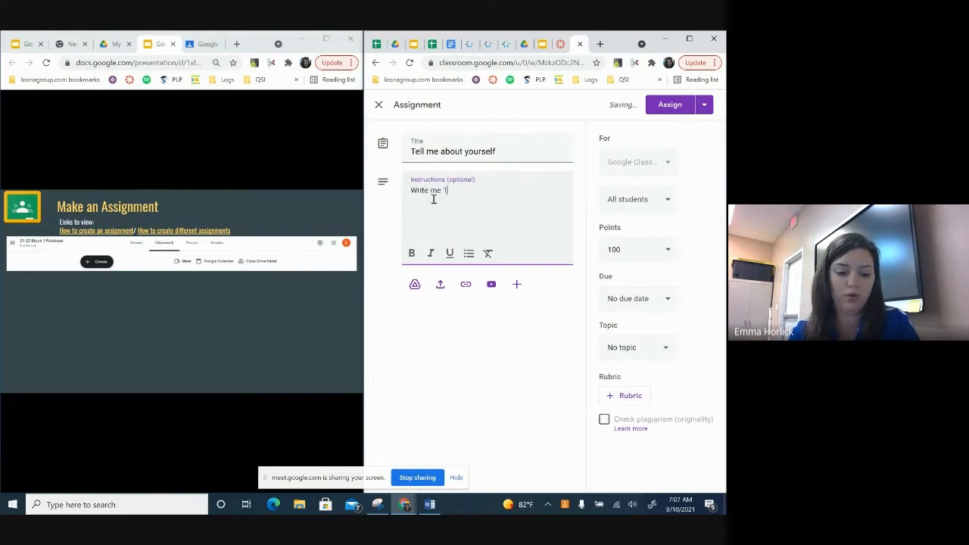
type(" sentence tha")
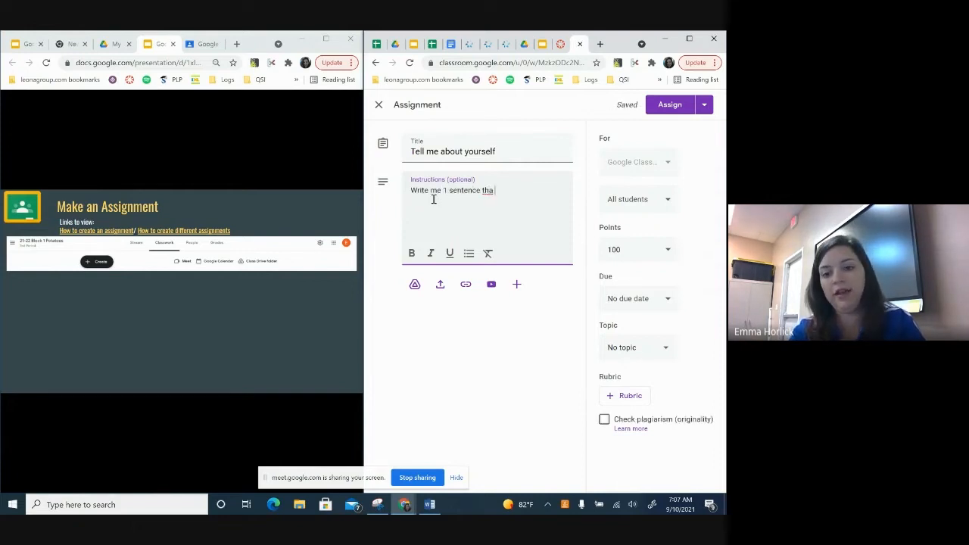
type("t tells me ")
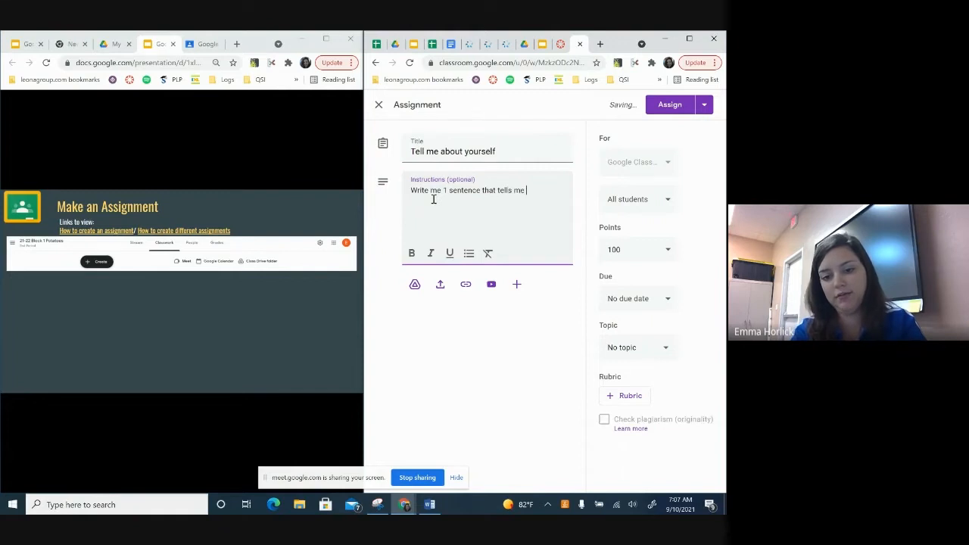
type("about o")
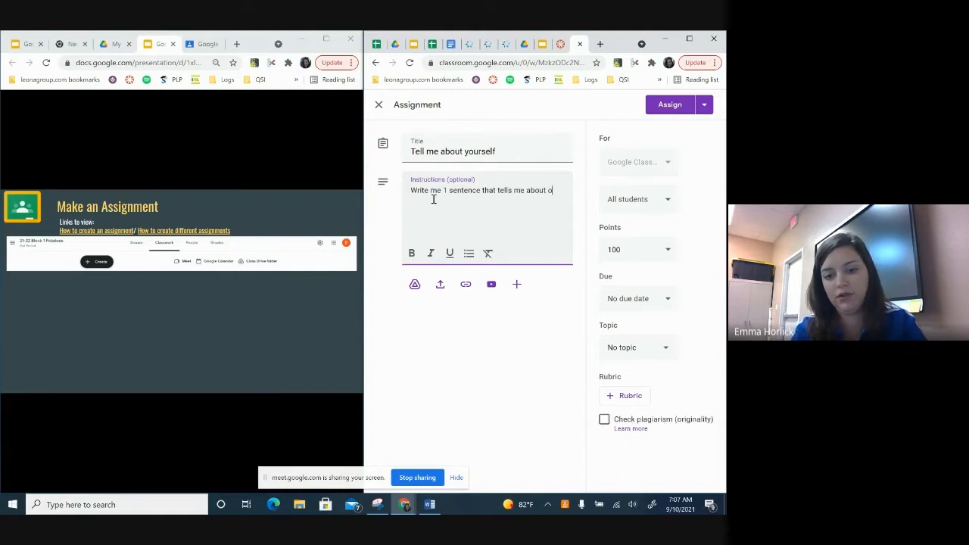
type("ou")
key("BackSpace")
key("BackSpace")
type("you")
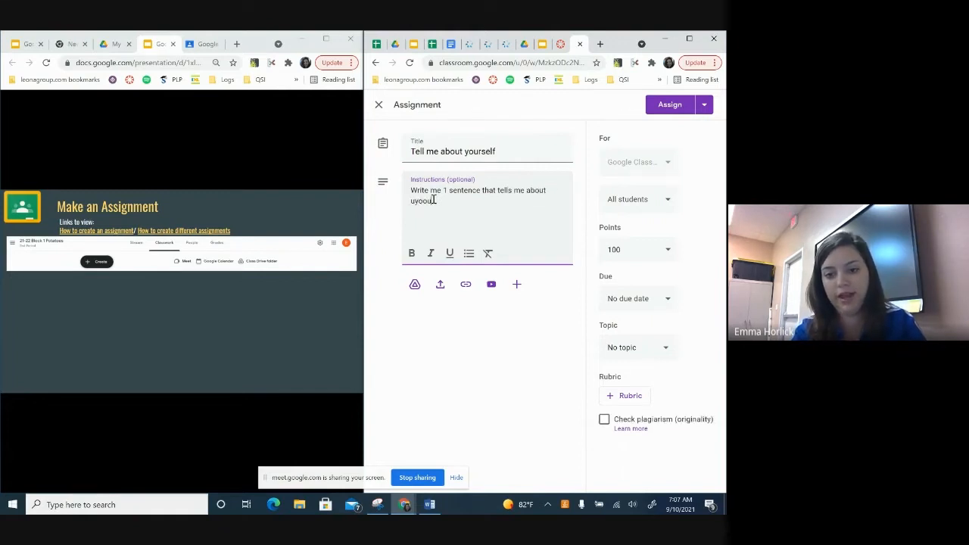
key("BackSpace")
key("BackSpace")
key("BackSpace")
key("BackSpace")
key("BackSpace")
type("you.")
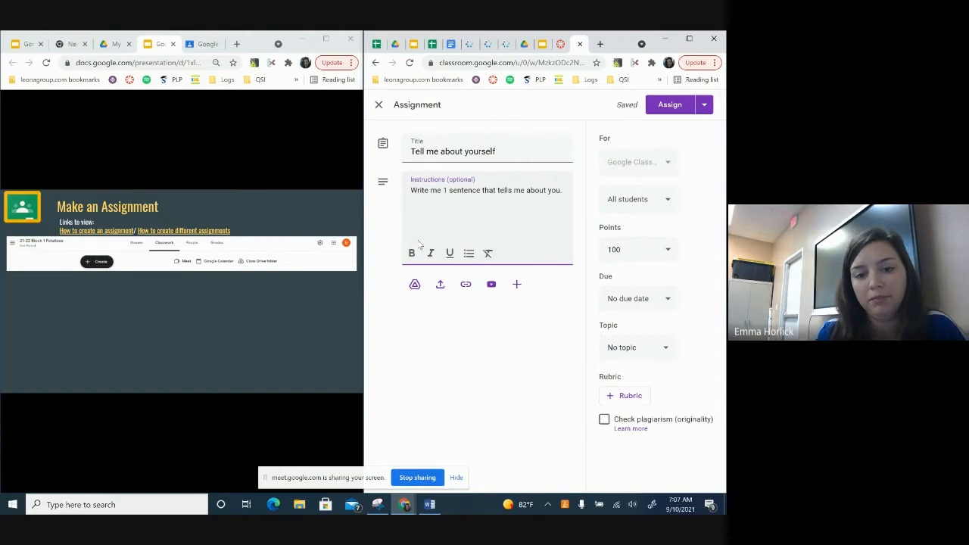
left_click(468, 254)
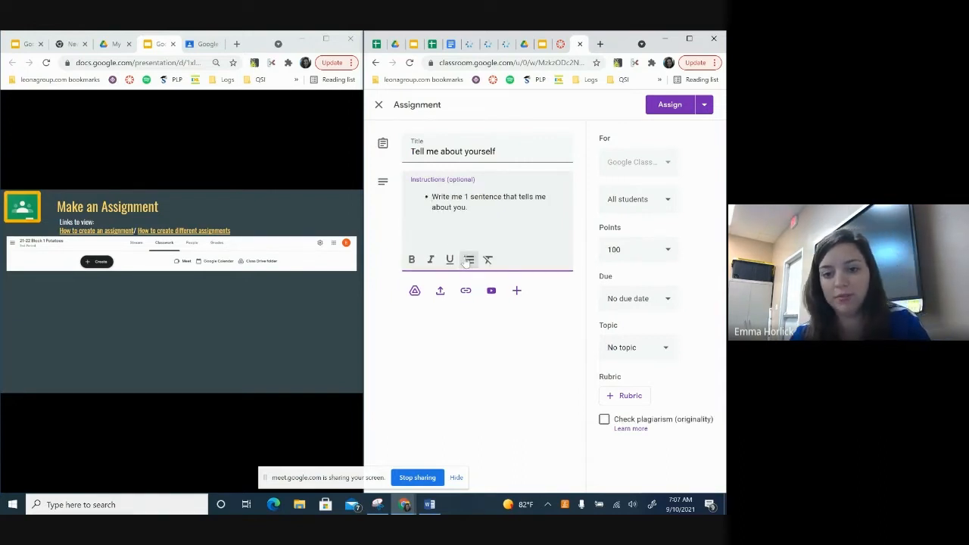
left_click(469, 260)
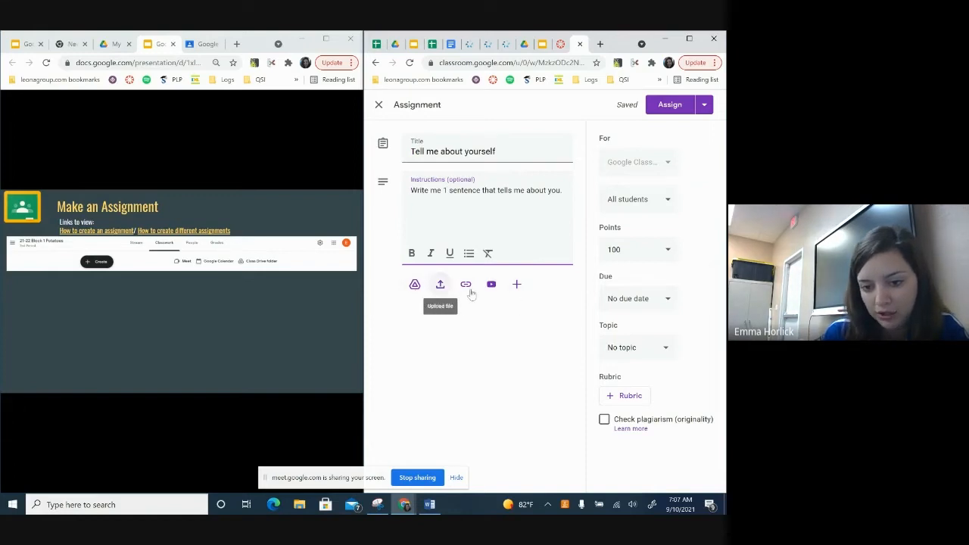
Step: Attach the Google Classroom: 101 slides from the recent Google Drive files to the assignment and dismiss the sharing settings notice
left_click(414, 293)
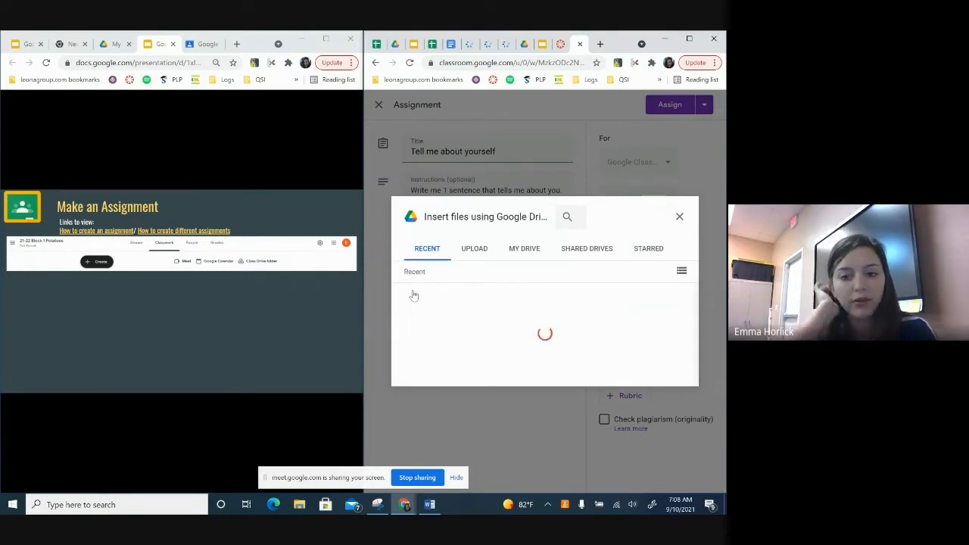
scroll(505, 345, "down", 1)
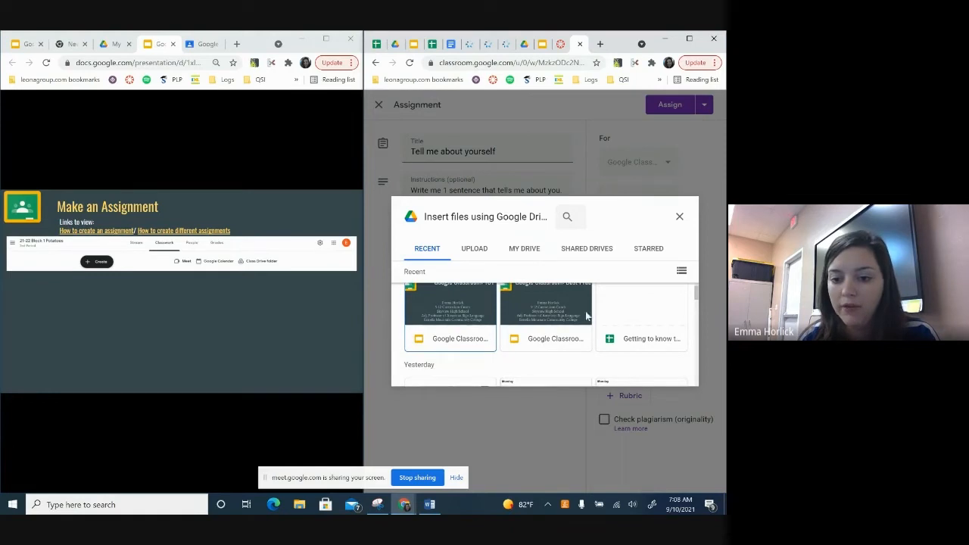
scroll(508, 288, "up", 1)
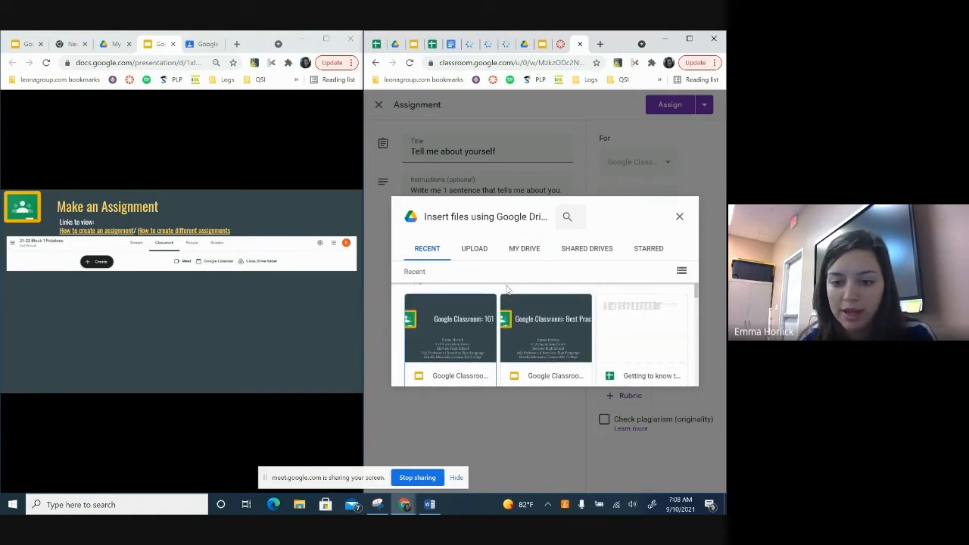
left_click(460, 328)
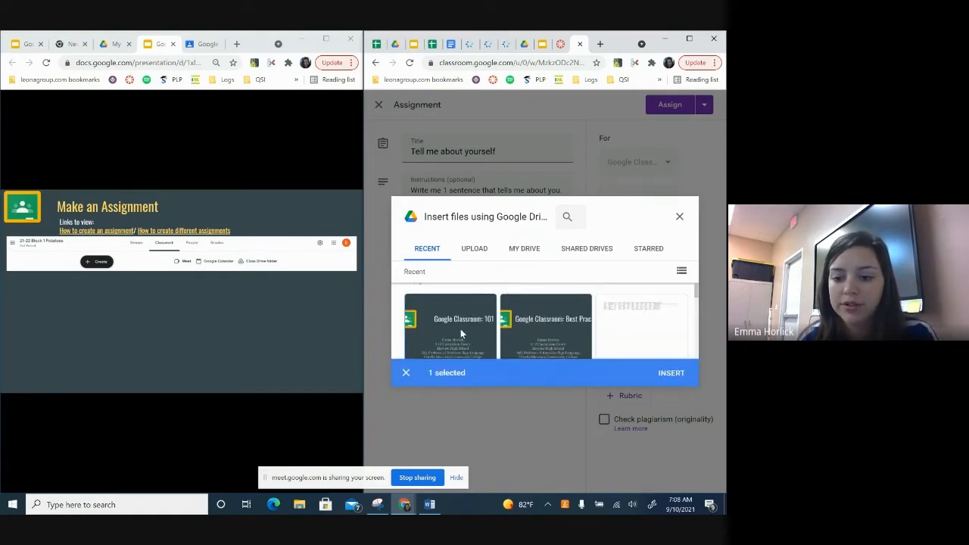
left_click(671, 373)
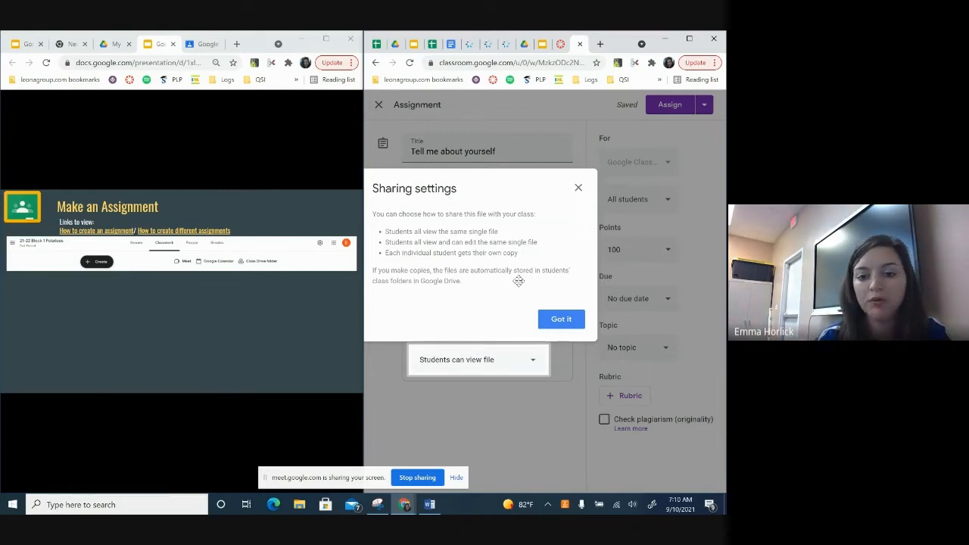
left_click(561, 320)
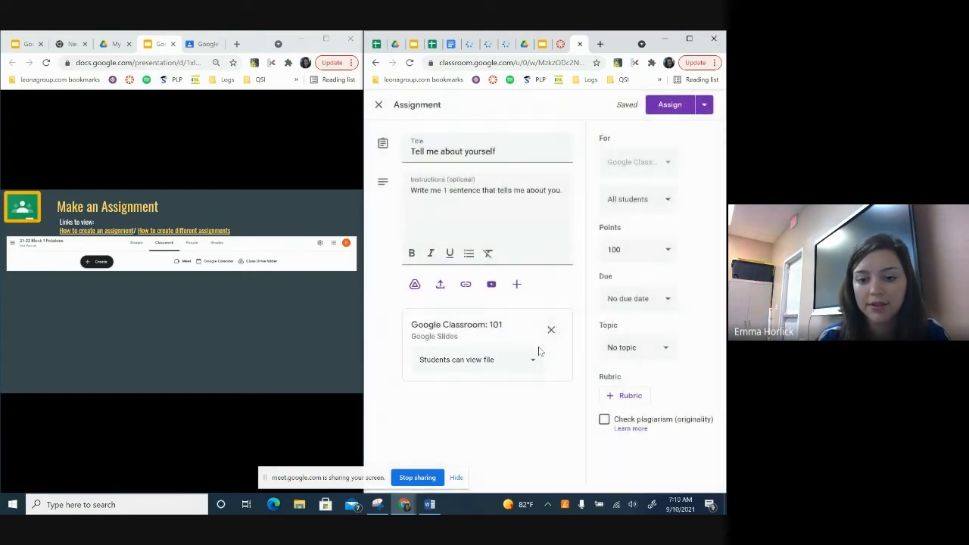
Step: Choose "Students can view file" as the attached slides' sharing option and remove the attachment from the assignment
left_click(533, 360)
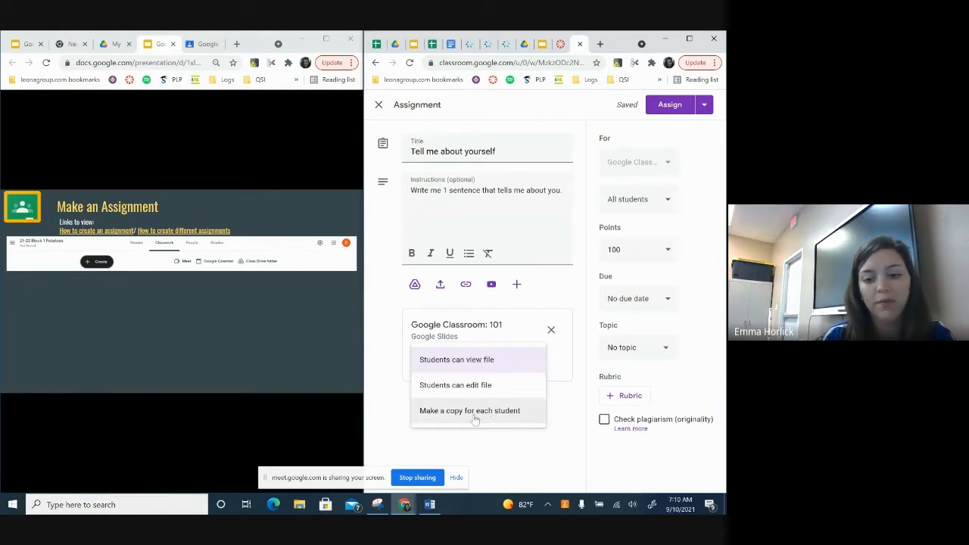
left_click(464, 360)
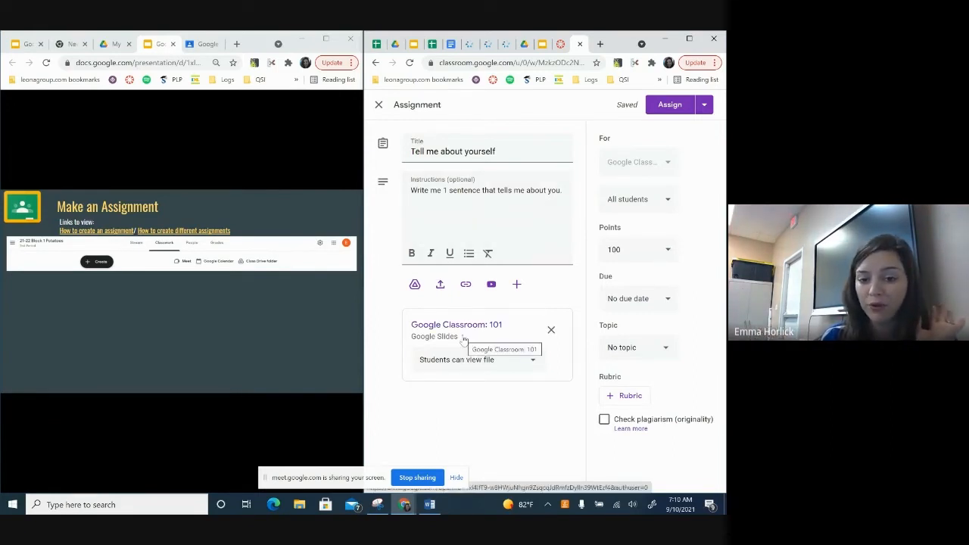
left_click(551, 330)
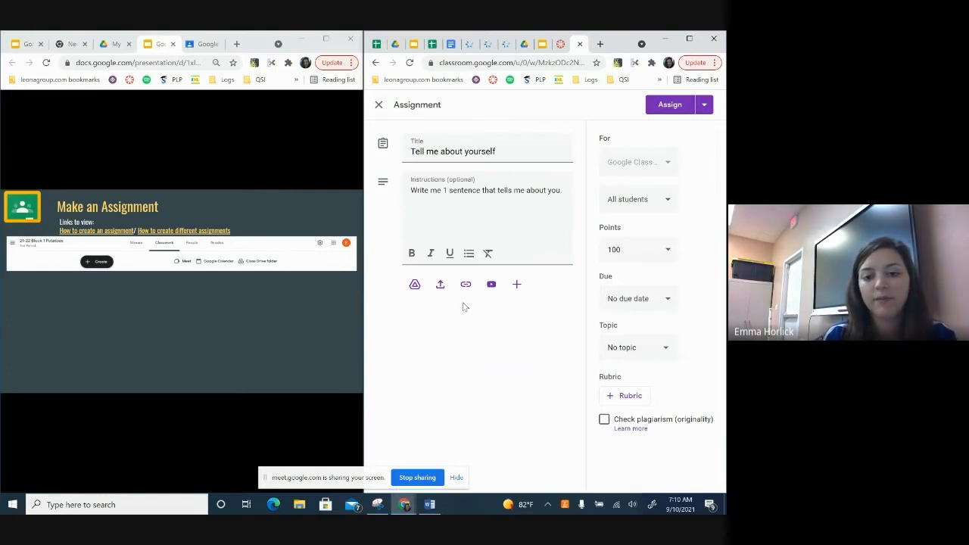
Step: Upload the True color learning image from the computer's Pictures folder as an attachment, and remove it from the assignment again
left_click(440, 285)
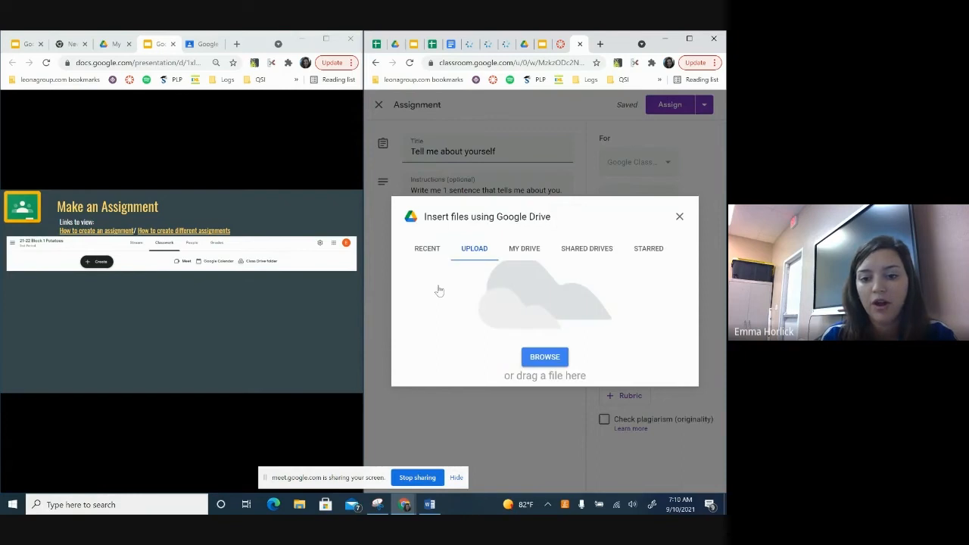
left_click(545, 359)
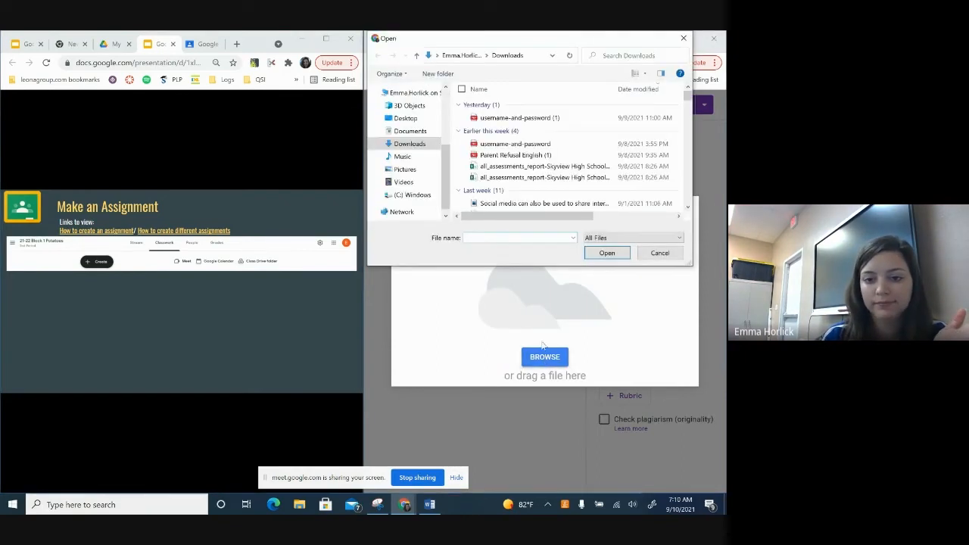
scroll(552, 144, "down", 1)
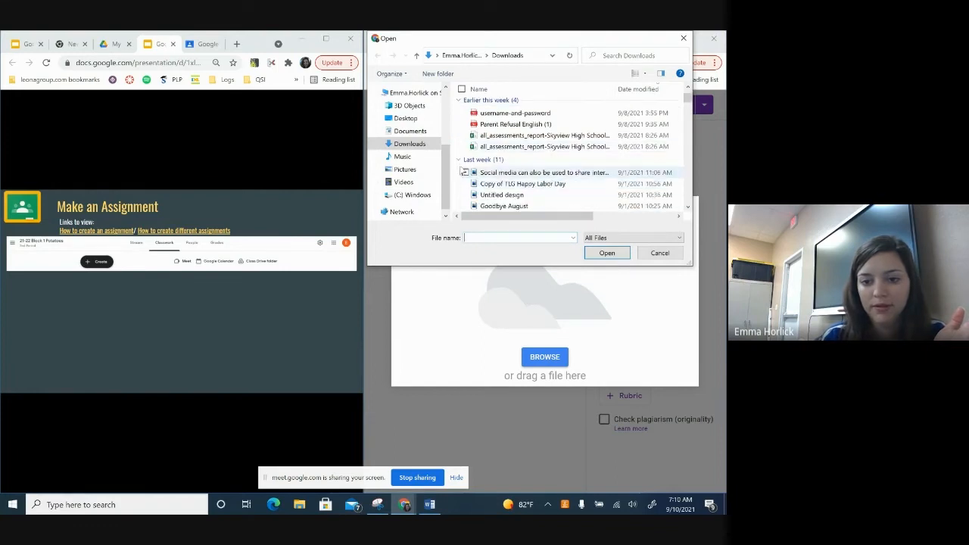
left_click(405, 169)
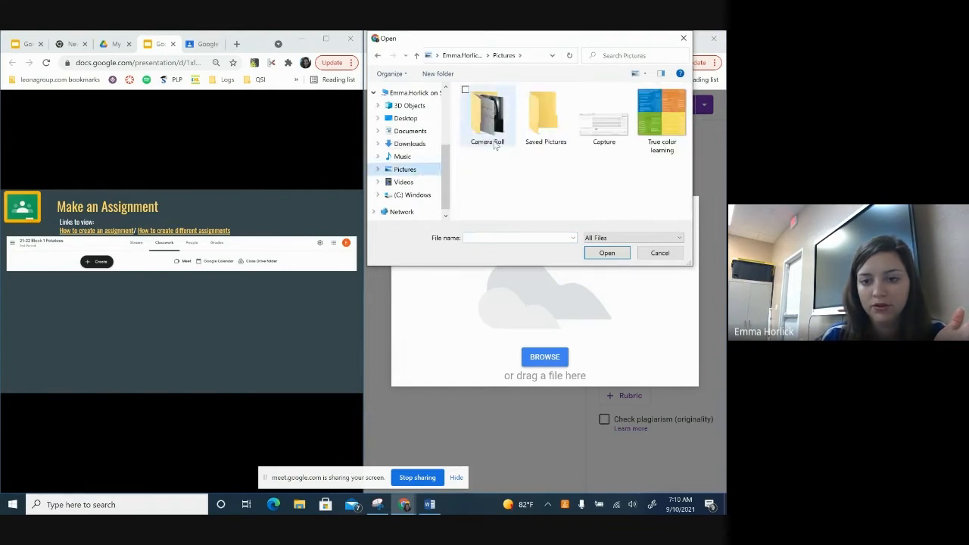
left_click(650, 134)
left_click(598, 252)
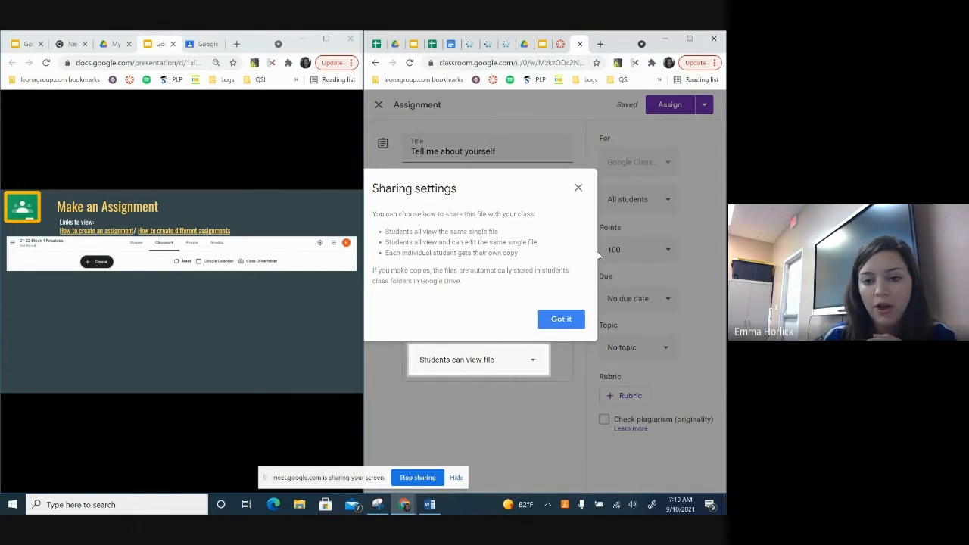
left_click(562, 320)
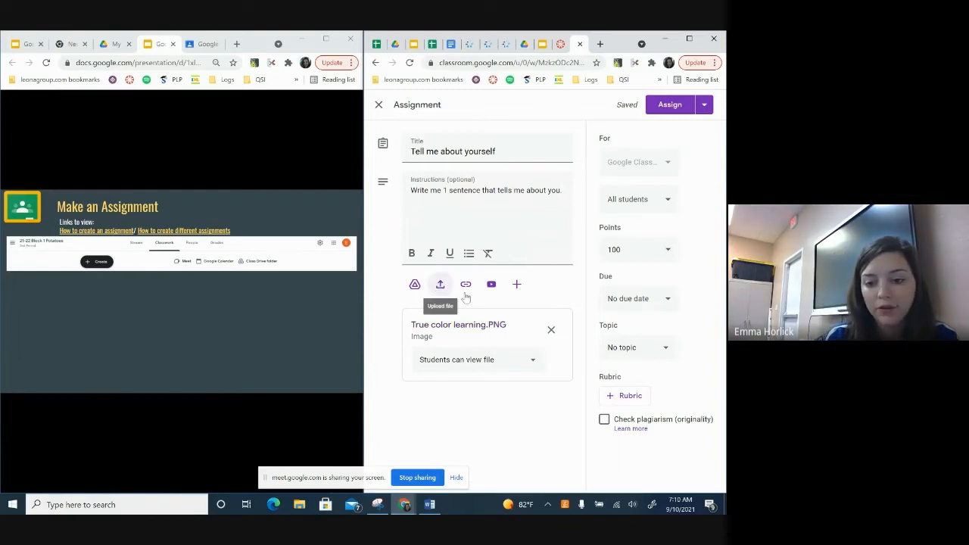
left_click(552, 329)
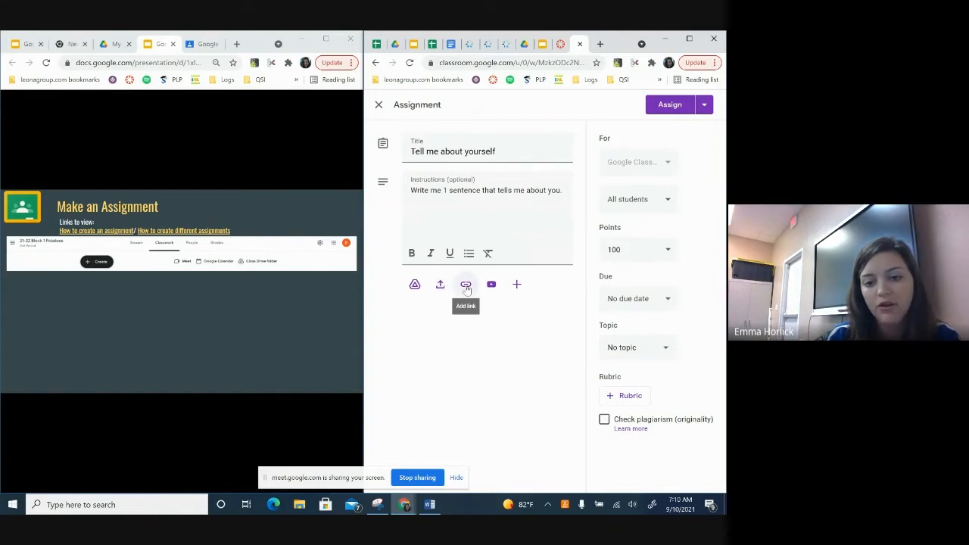
Step: Start adding a link attachment to the assignment and open quizlet.com in a new browser tab
left_click(465, 287)
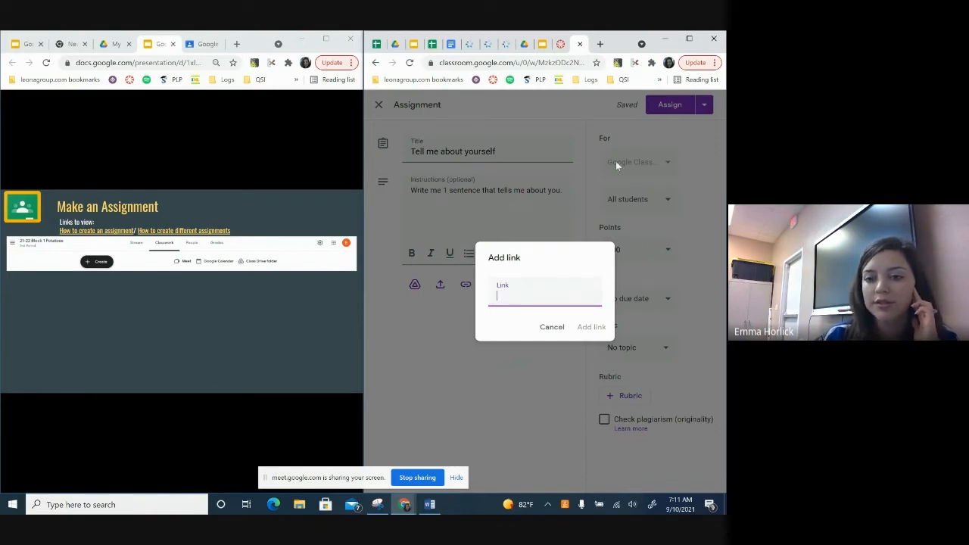
left_click(599, 44)
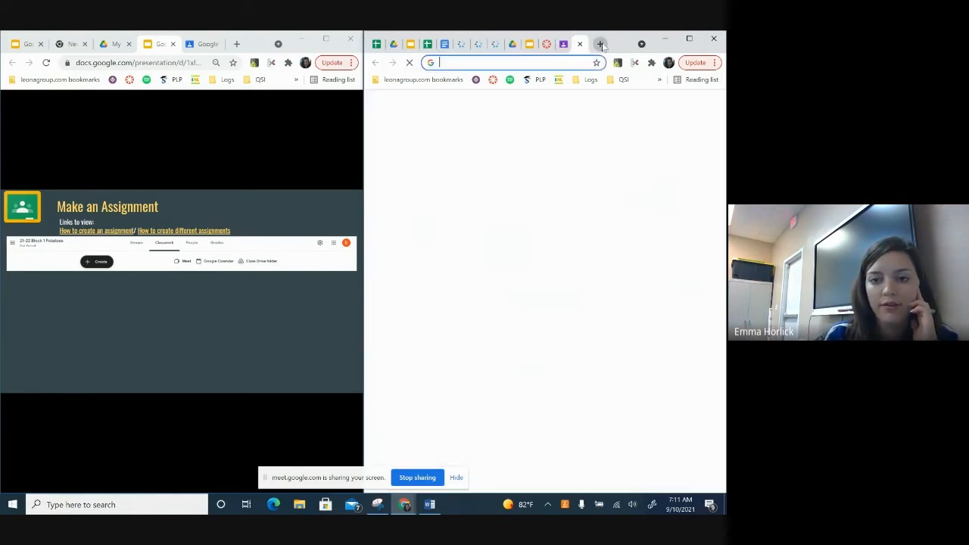
type("quiz")
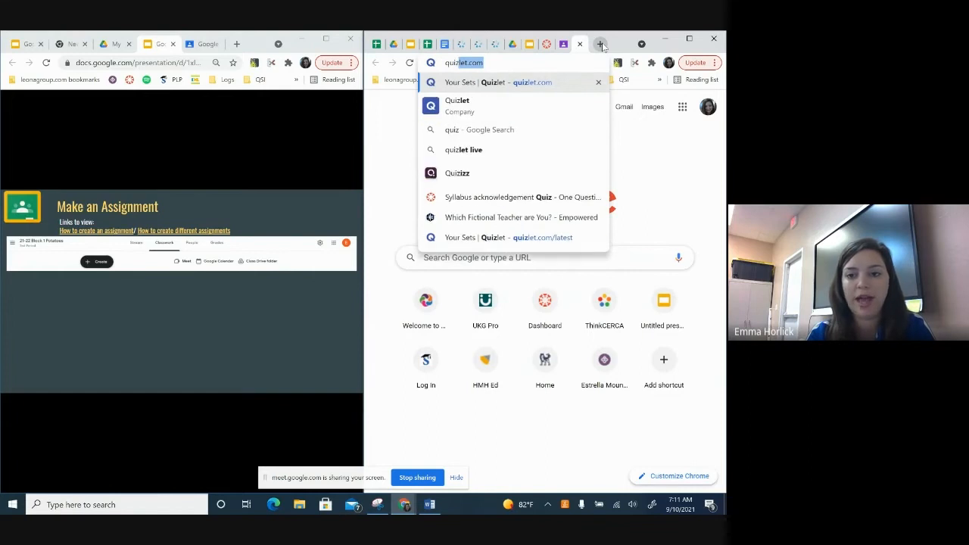
type("let.com")
key("Return")
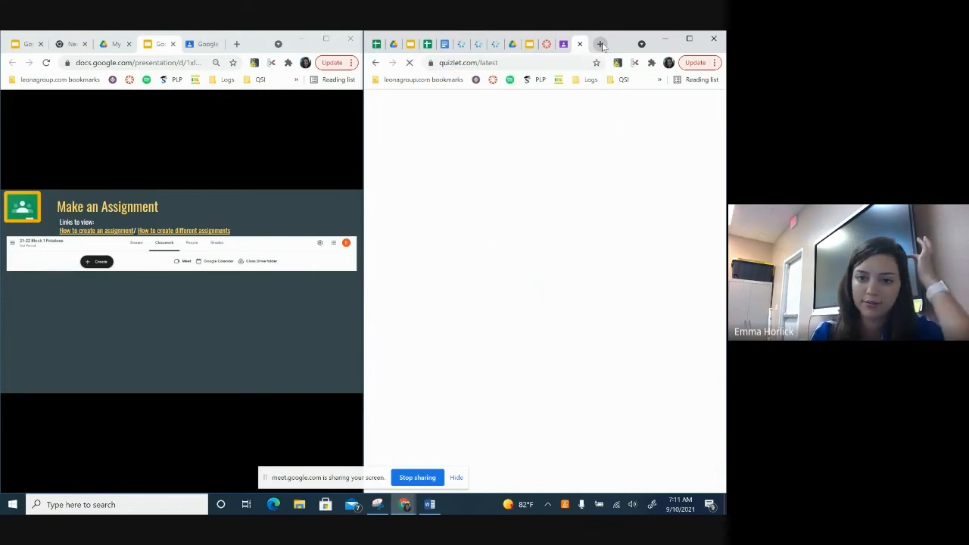
Step: Copy the address of Quizlet's Unit 8 Signing Naturally flashcards and attach it to the assignment as a link
left_click(502, 63)
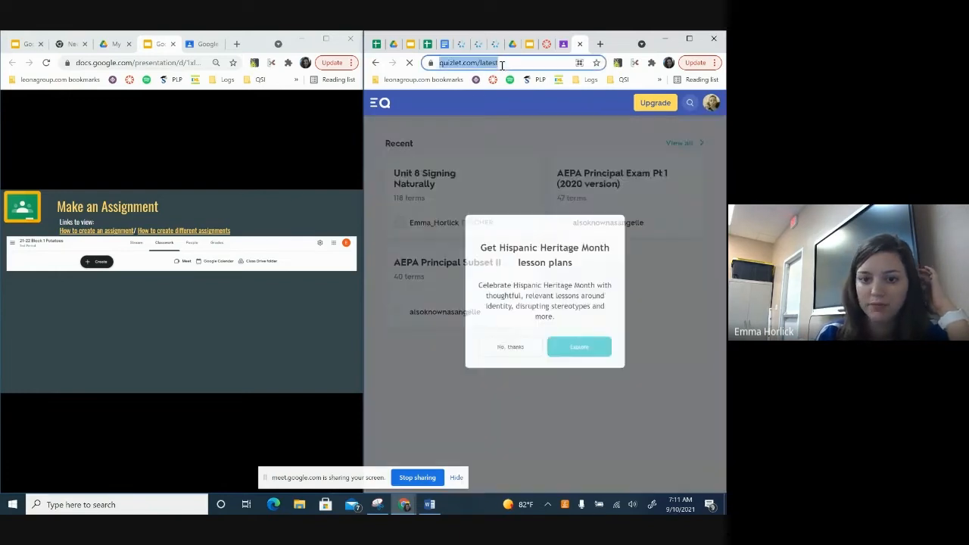
left_click(510, 384)
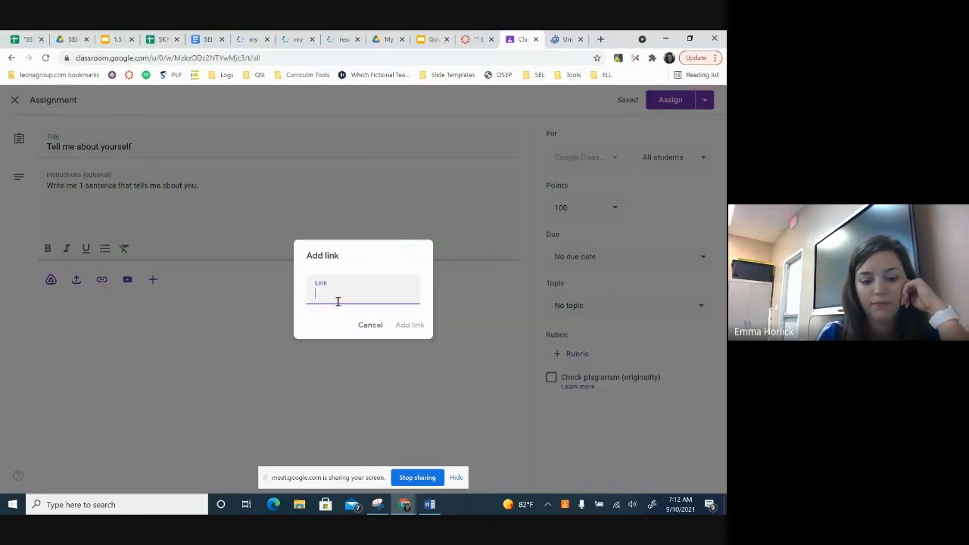
key("ctrl+v")
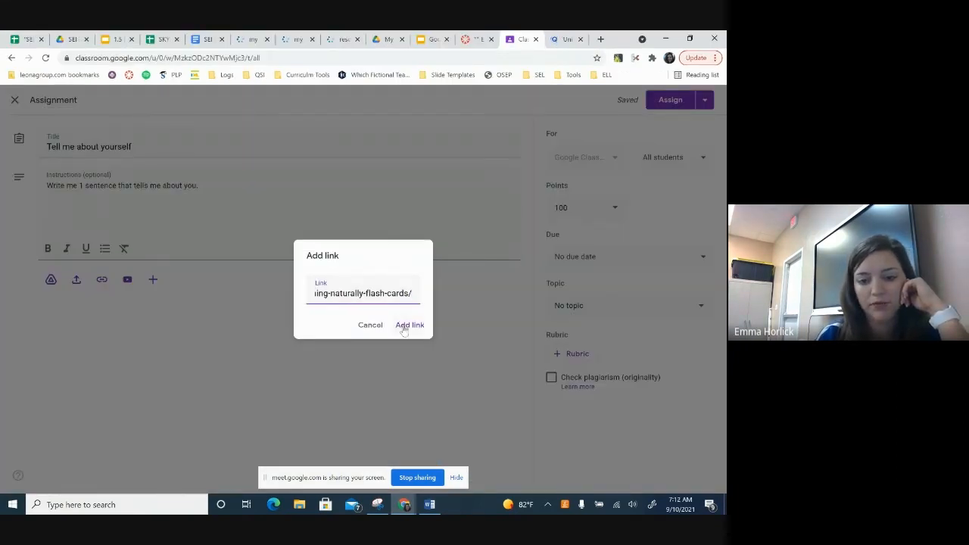
left_click(409, 325)
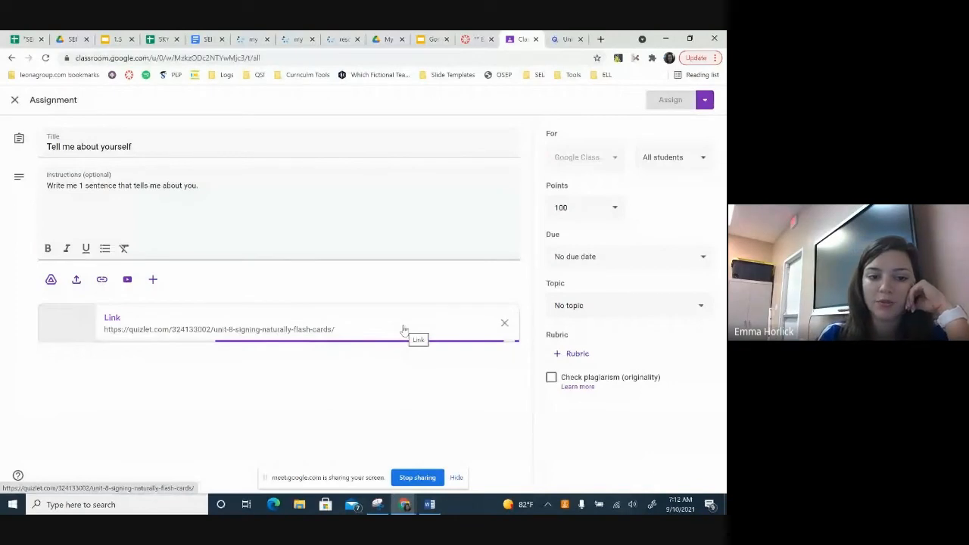
Step: Search YouTube for "happy" within the assignment and attach the "HAPPY - Pharrell Williams (feat. Minions)" video
left_click(128, 280)
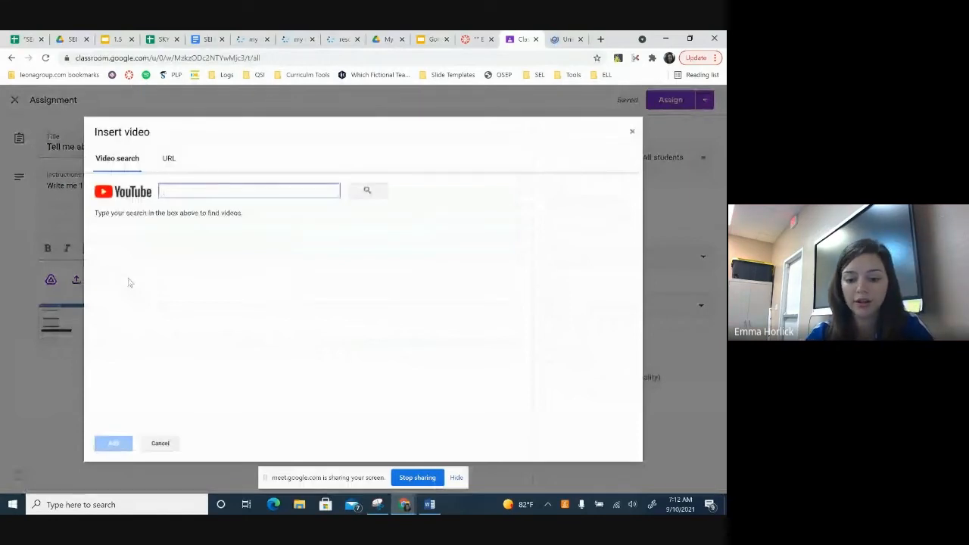
type("happy")
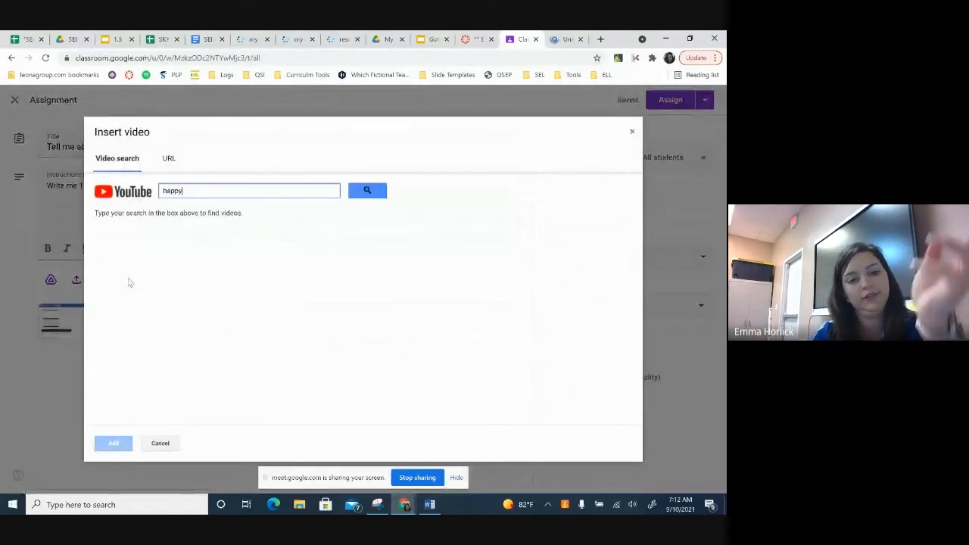
left_click(372, 195)
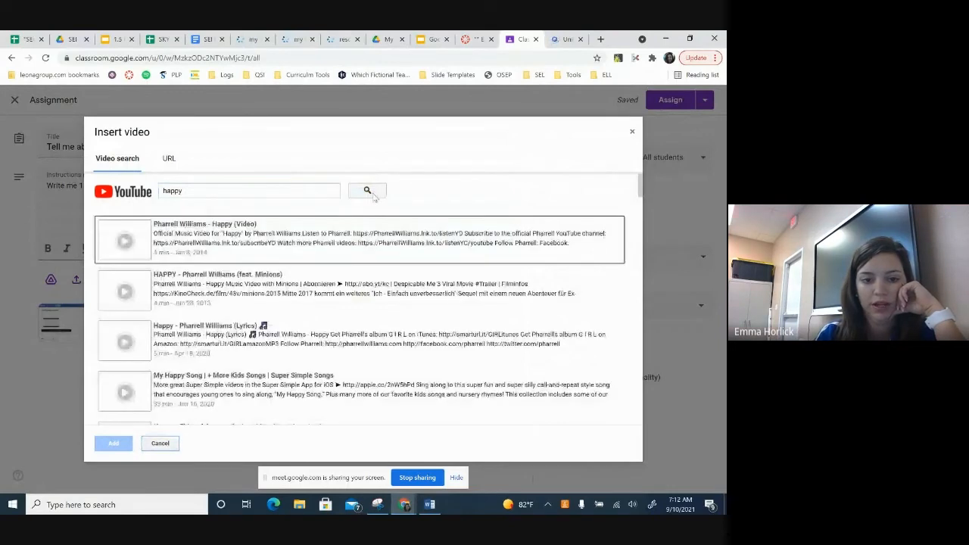
left_click(228, 292)
left_click(113, 444)
Step: Reopen video insertion, view the option for pasting a YouTube URL, and return to the video search
left_click(127, 280)
left_click(171, 163)
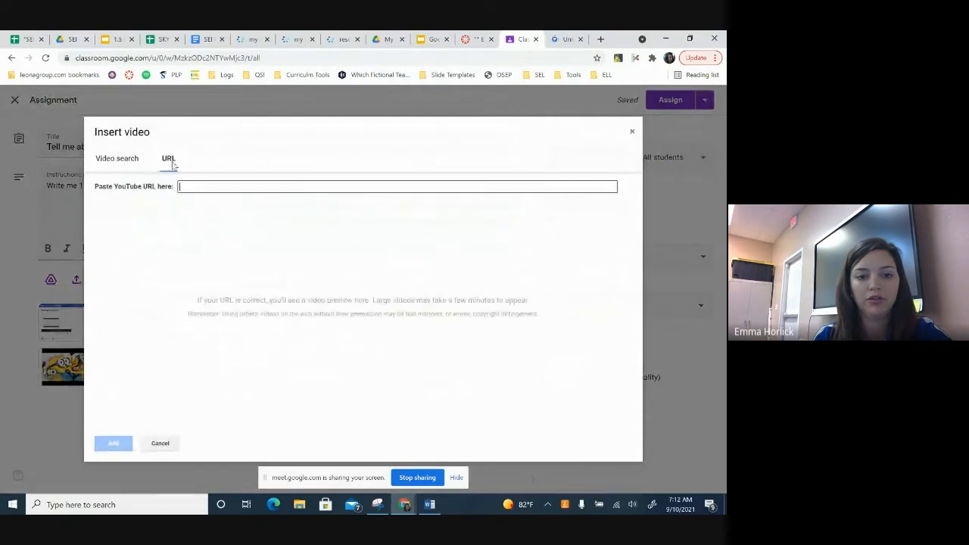
left_click(115, 158)
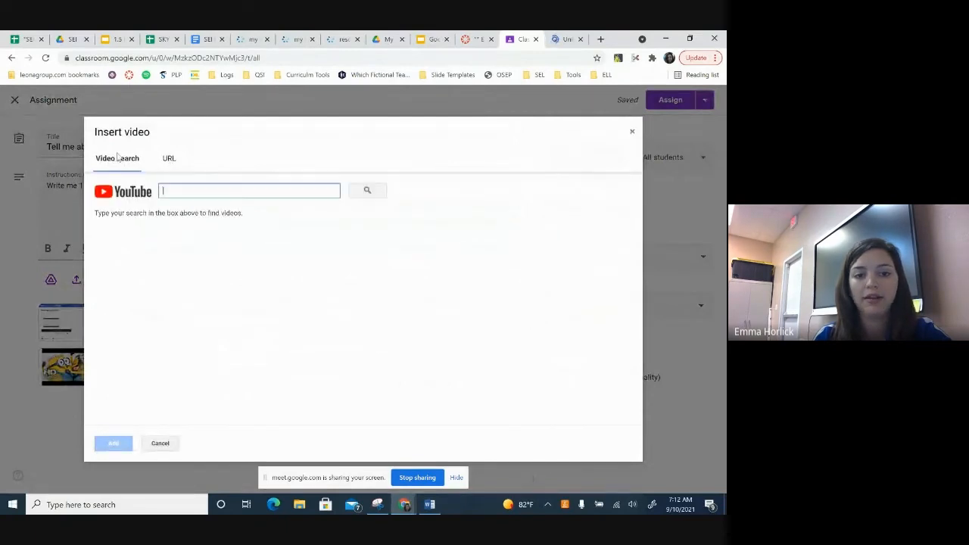
Step: Open youtube.com in a new browser tab and search for "happy"
left_click(600, 38)
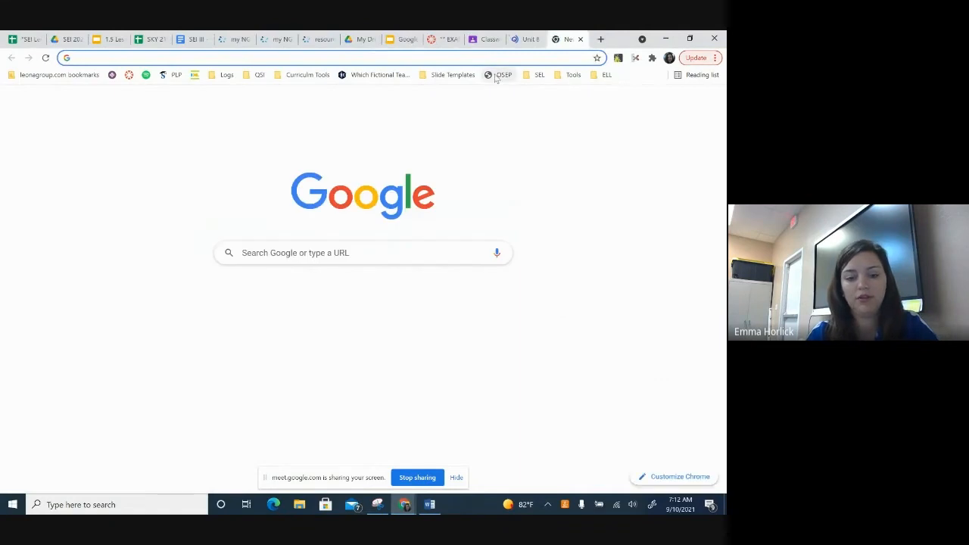
type("youtube.com")
key("Return")
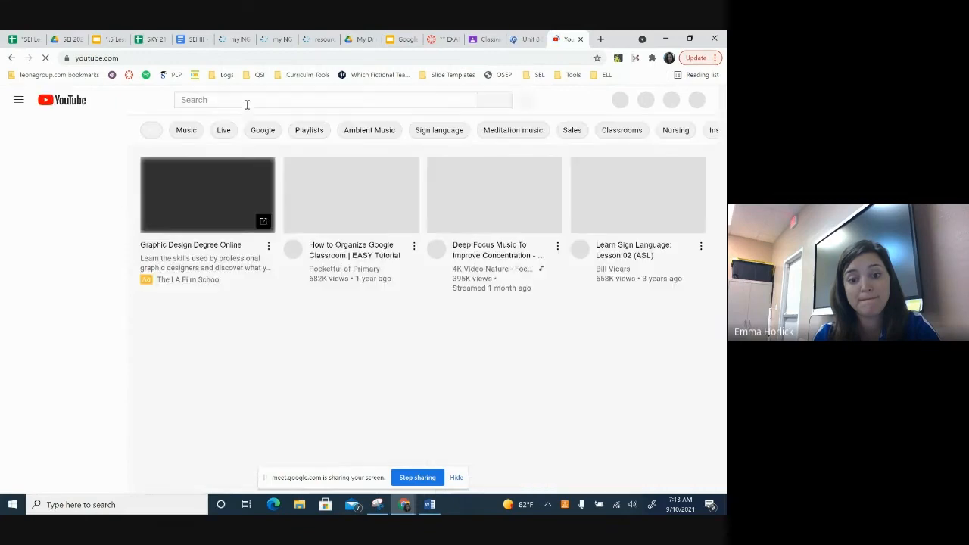
left_click(244, 102)
type("happy")
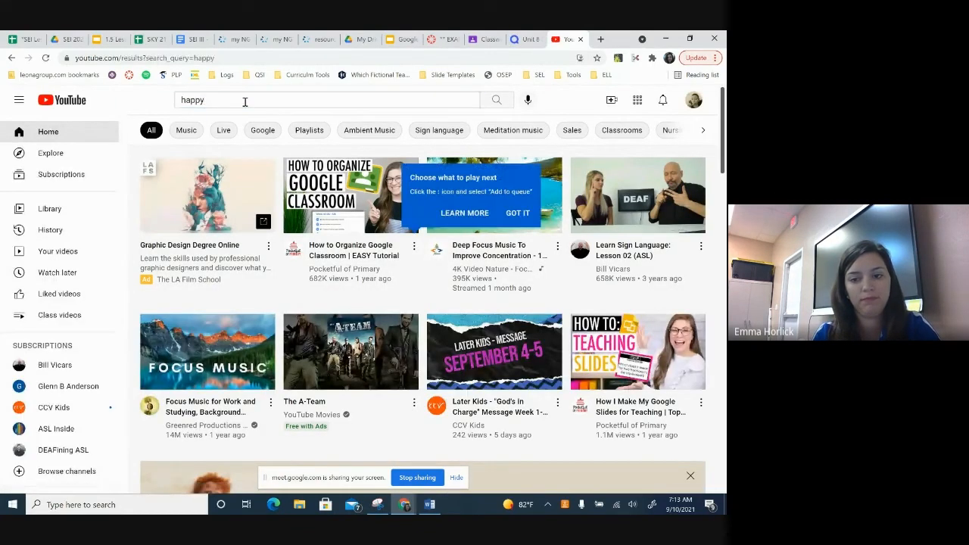
key("Return")
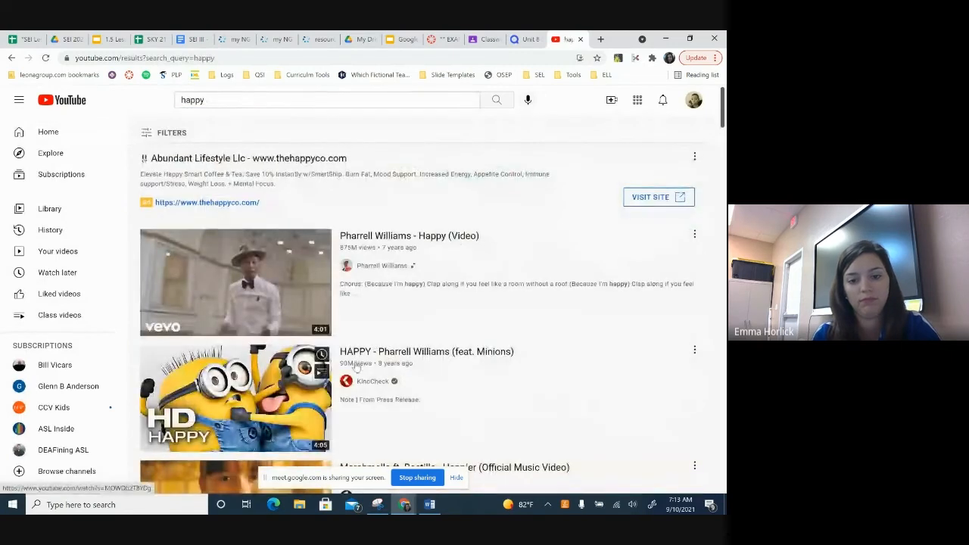
Step: Open the "HAPPY - Pharrell Williams (feat. Minions)" video on YouTube and copy its web address
left_click(694, 350)
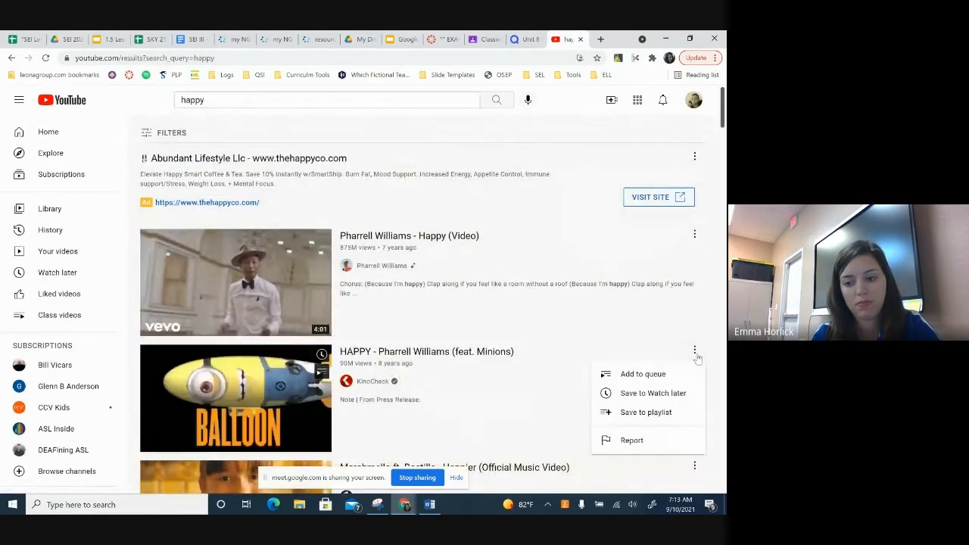
left_click(295, 401)
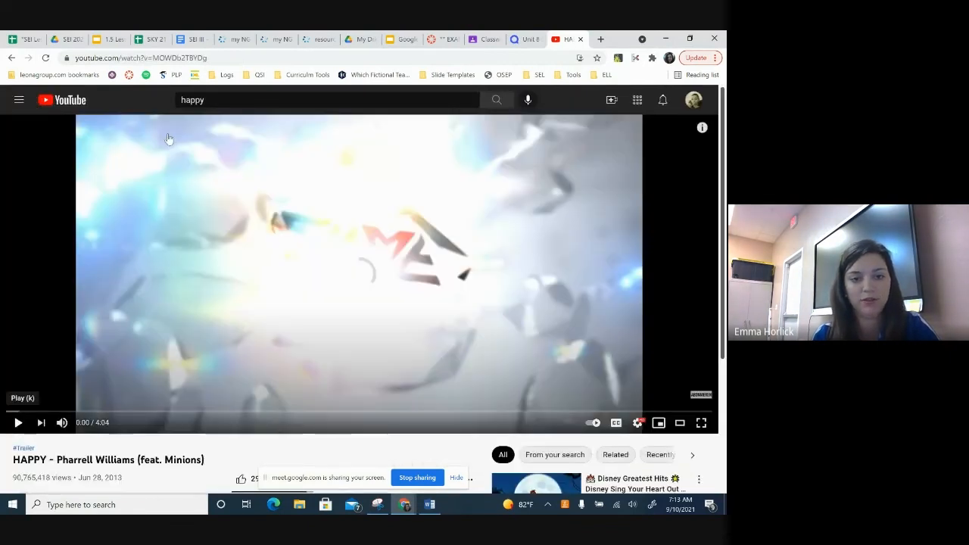
left_click(172, 58)
key("ctrl+c")
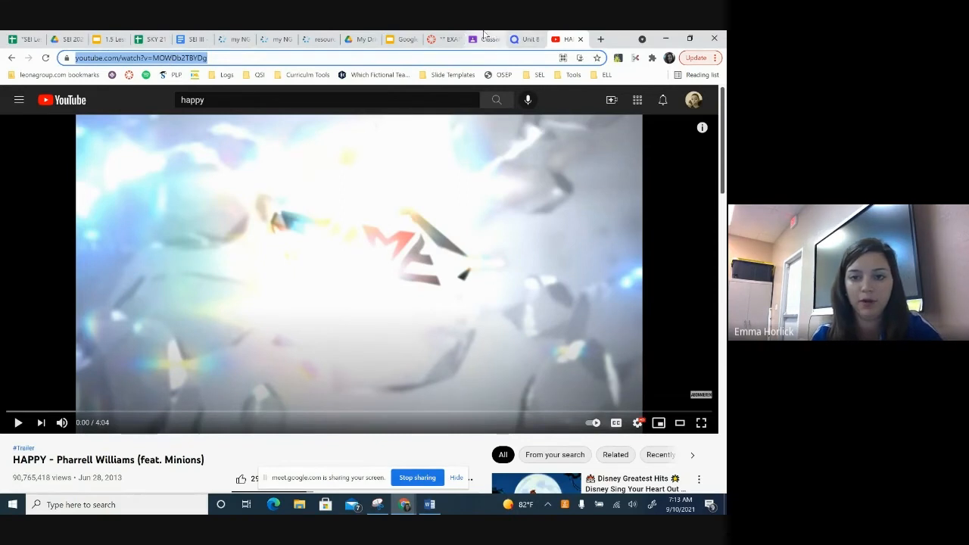
Step: Return to the assignment, look up the video by its copied YouTube address and try to attach it
left_click(484, 39)
left_click(240, 190)
key("ctrl+v")
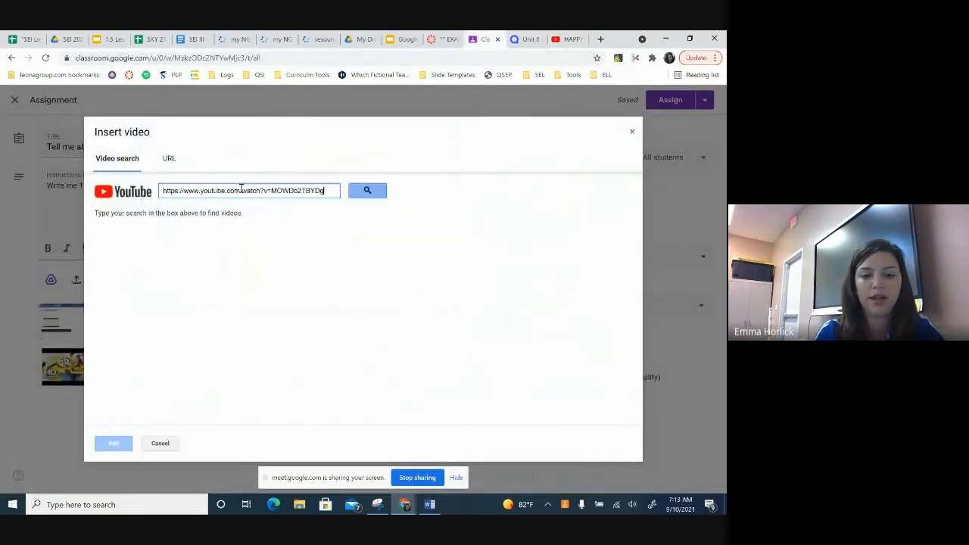
left_click(385, 191)
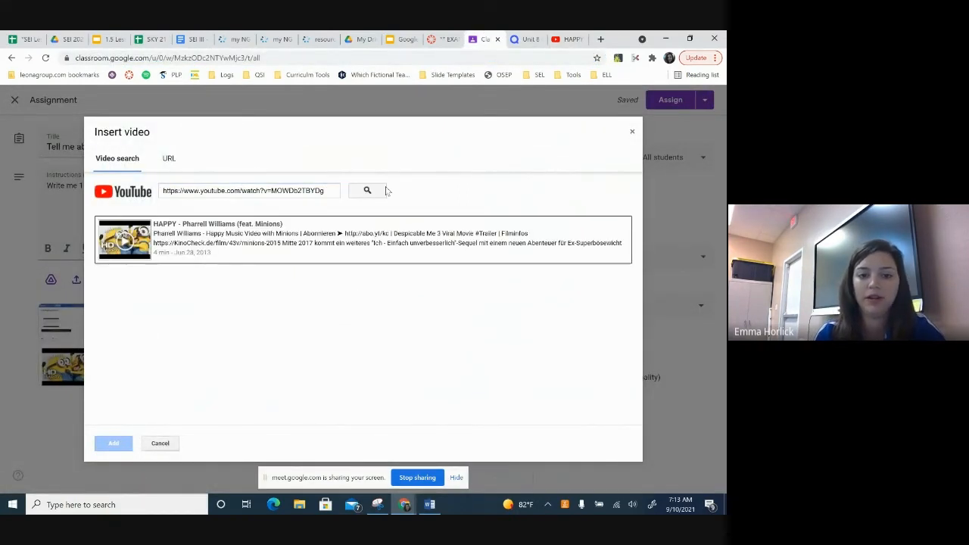
left_click(256, 242)
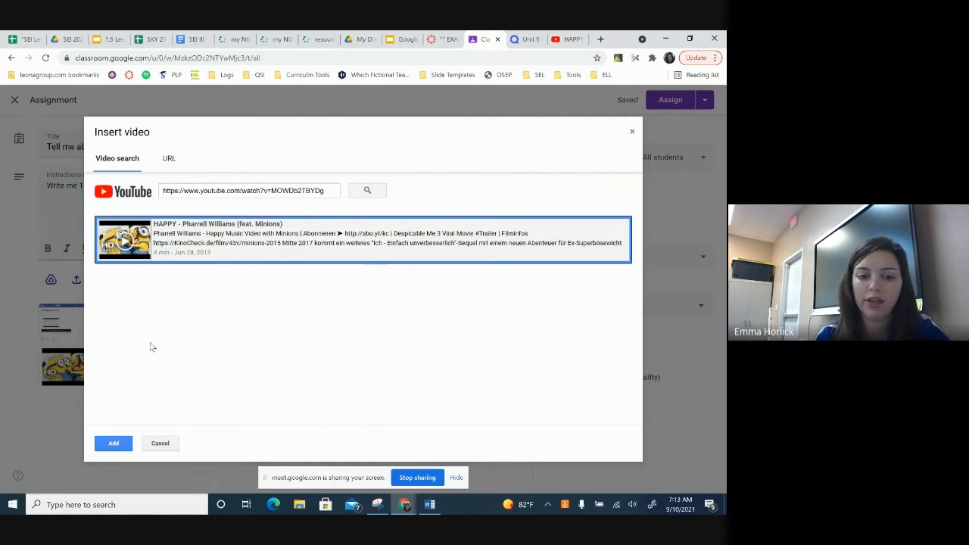
left_click(114, 443)
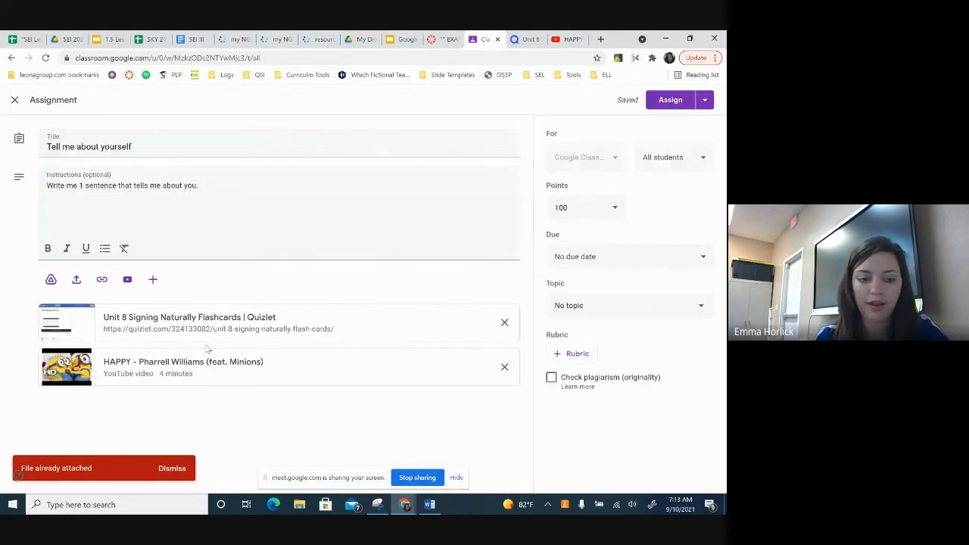
Step: View the YouTube URL option for inserting a video once more and cancel the insertion
left_click(128, 280)
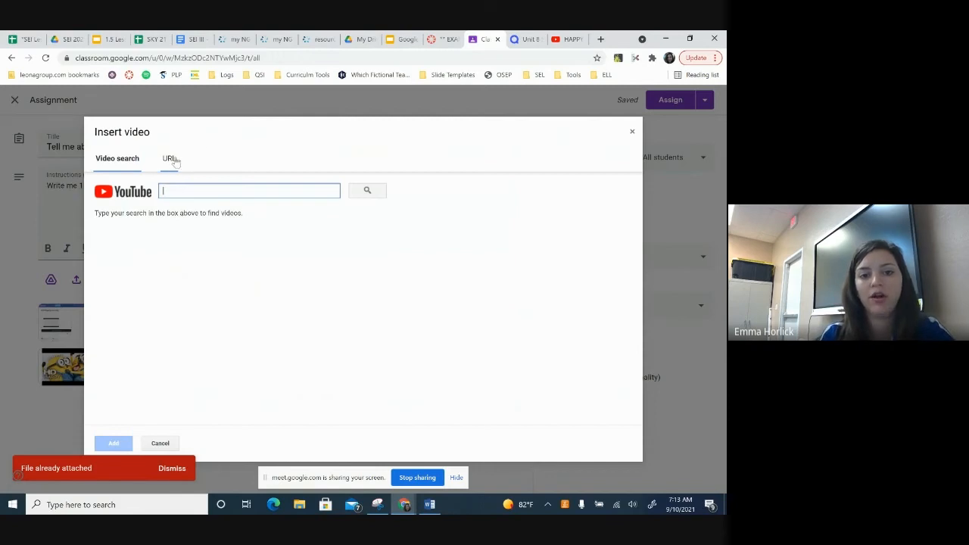
left_click(170, 159)
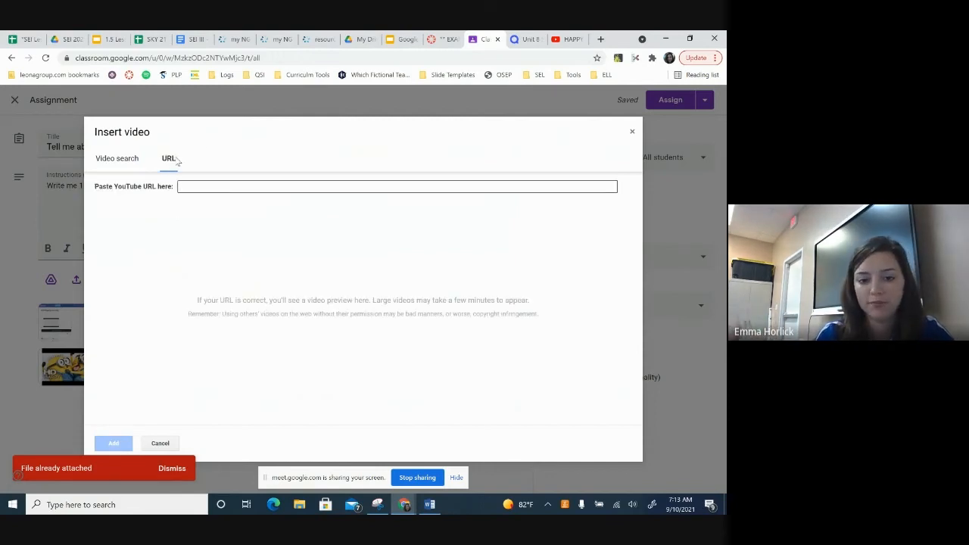
left_click(160, 444)
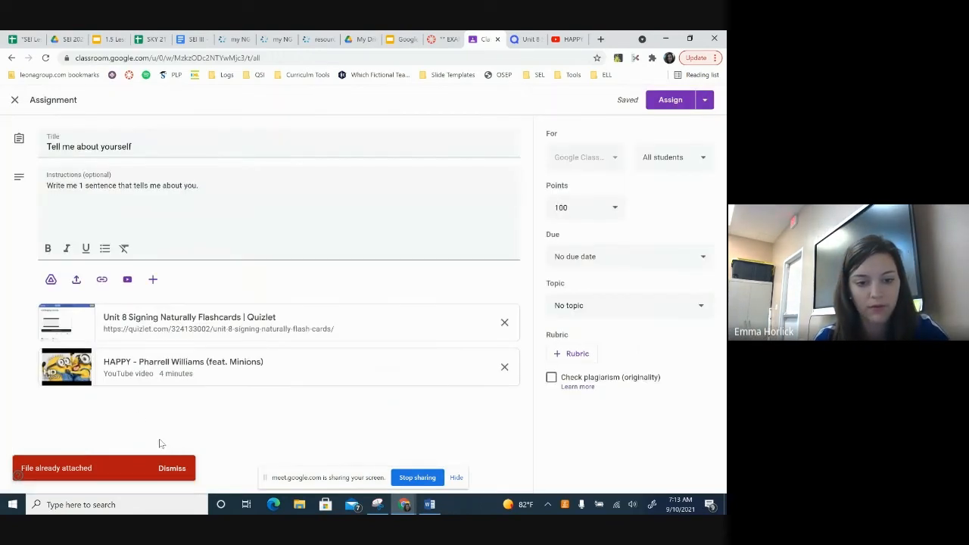
Step: Create a blank Google Docs attachment for the assignment and set its sharing to "Make a copy for each student"
left_click(154, 281)
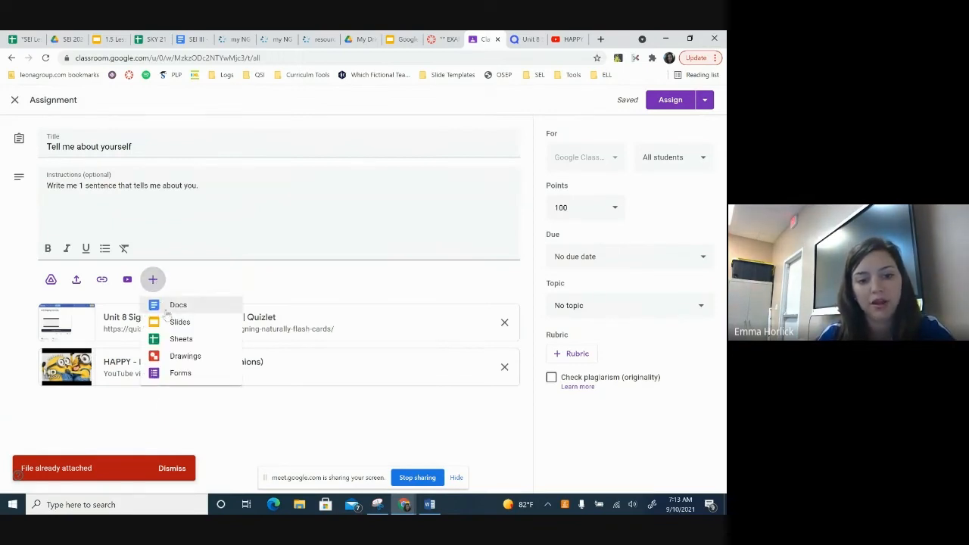
left_click(171, 305)
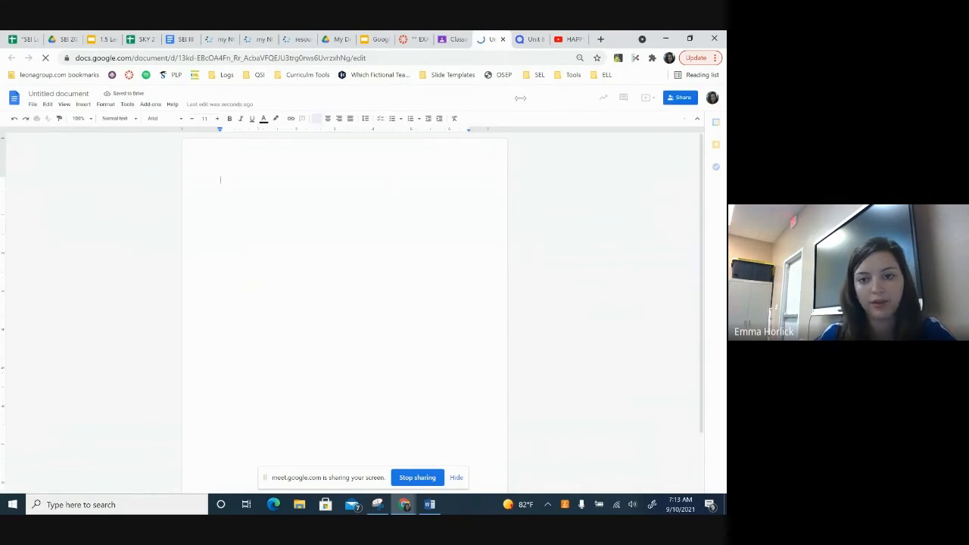
left_click(453, 42)
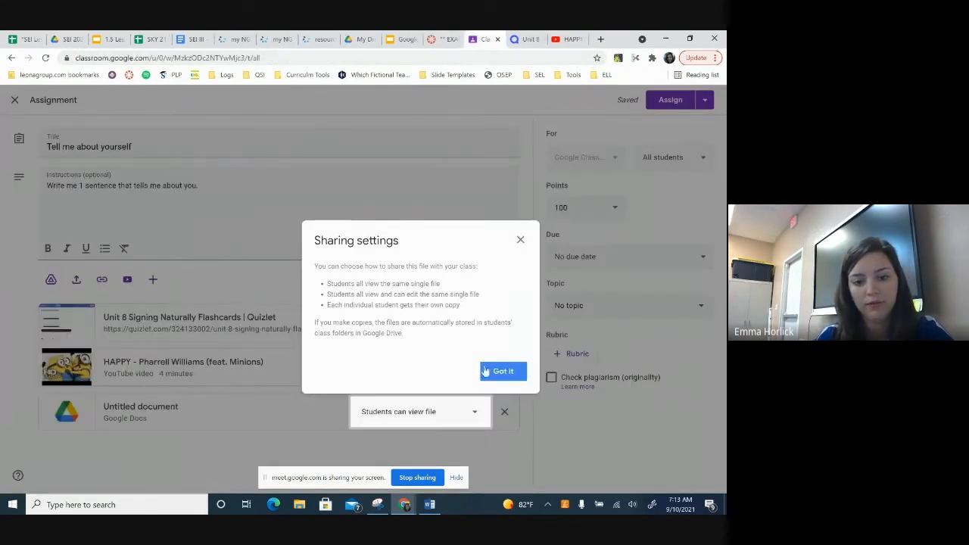
left_click(503, 369)
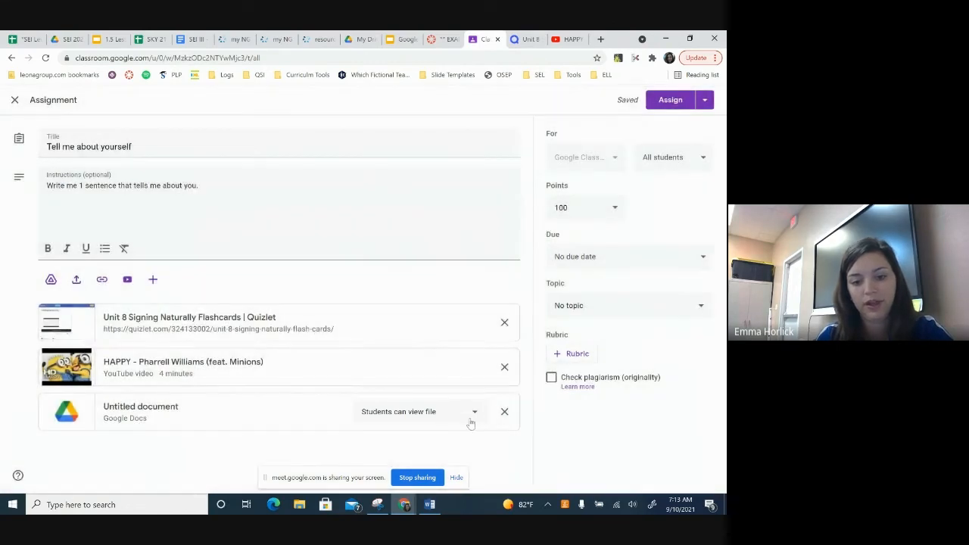
left_click(469, 420)
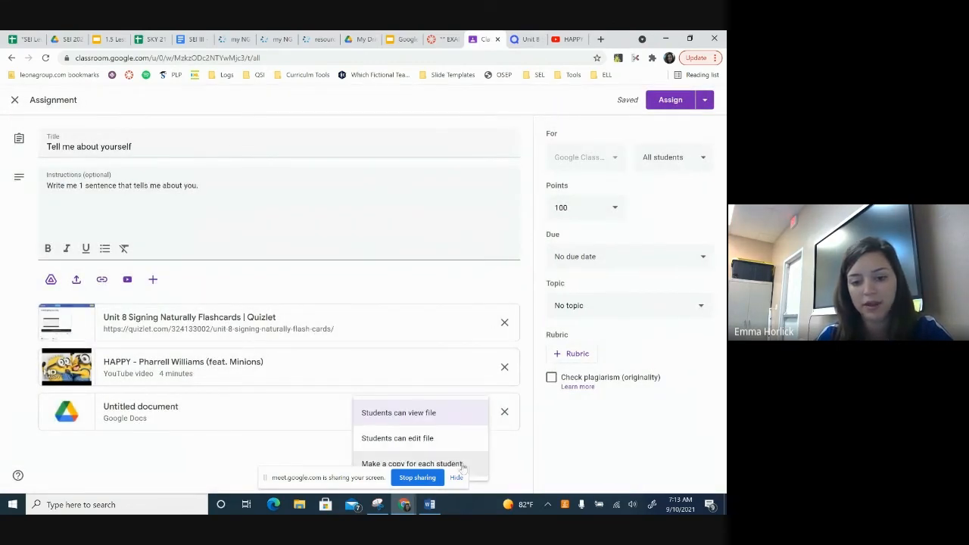
left_click(468, 467)
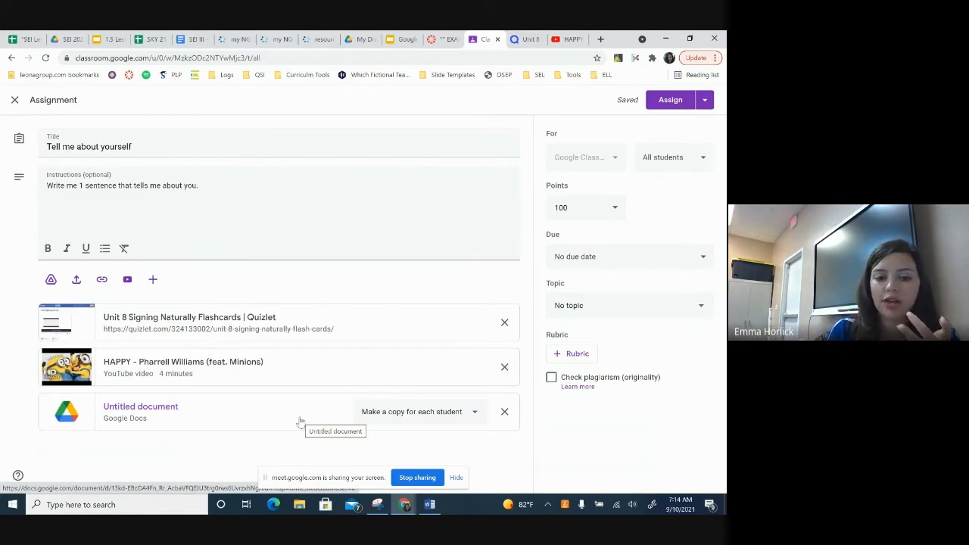
Step: Open the attached untitled Google Docs document and rename it "Getting to know you paper"
left_click(152, 280)
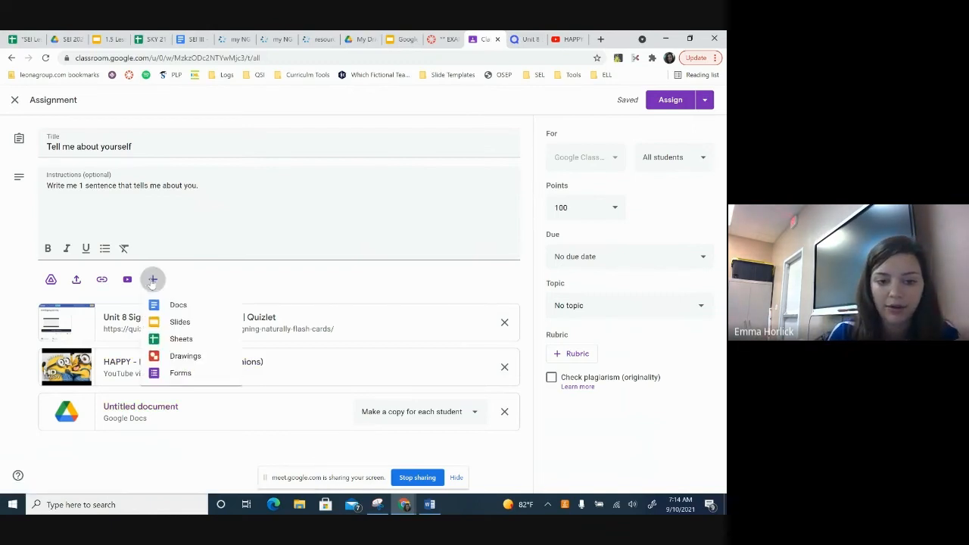
left_click(141, 413)
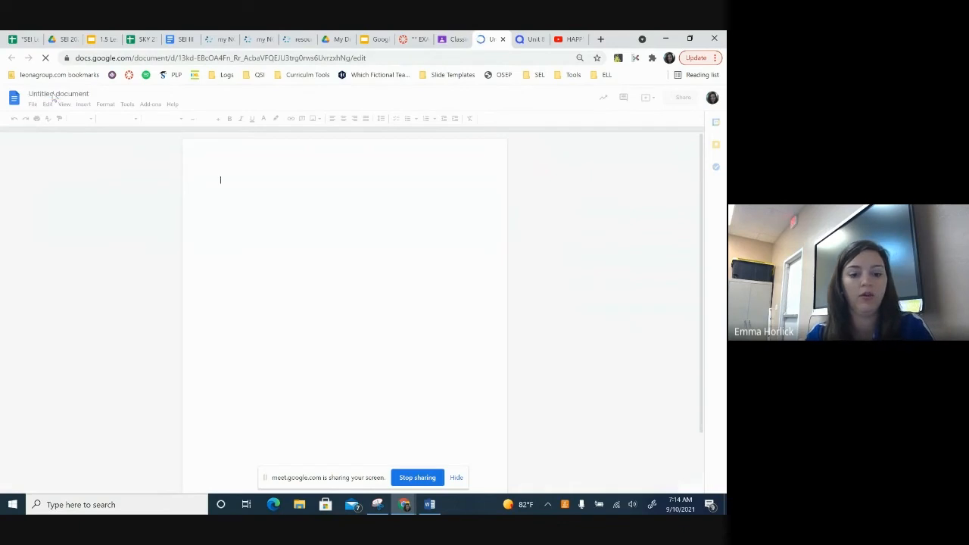
type("Getting")
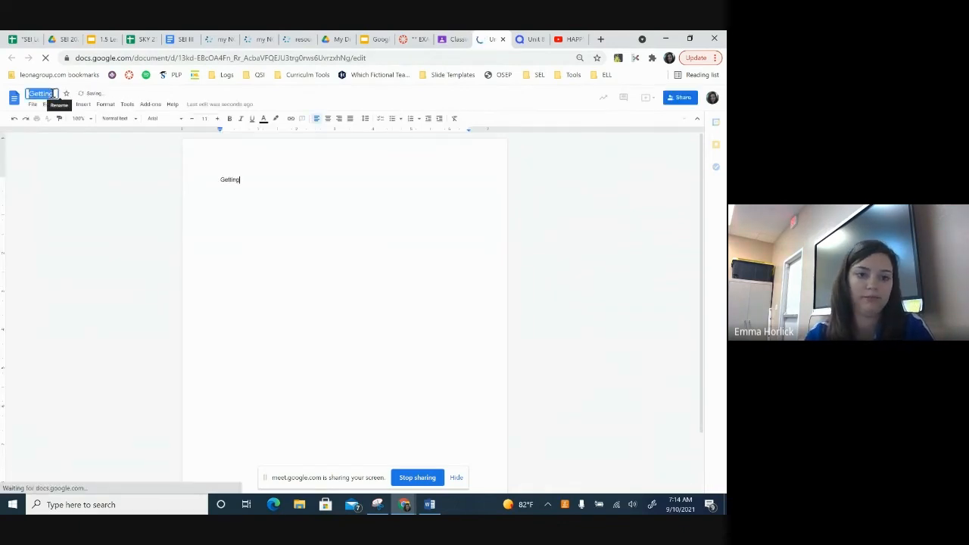
left_click(53, 93)
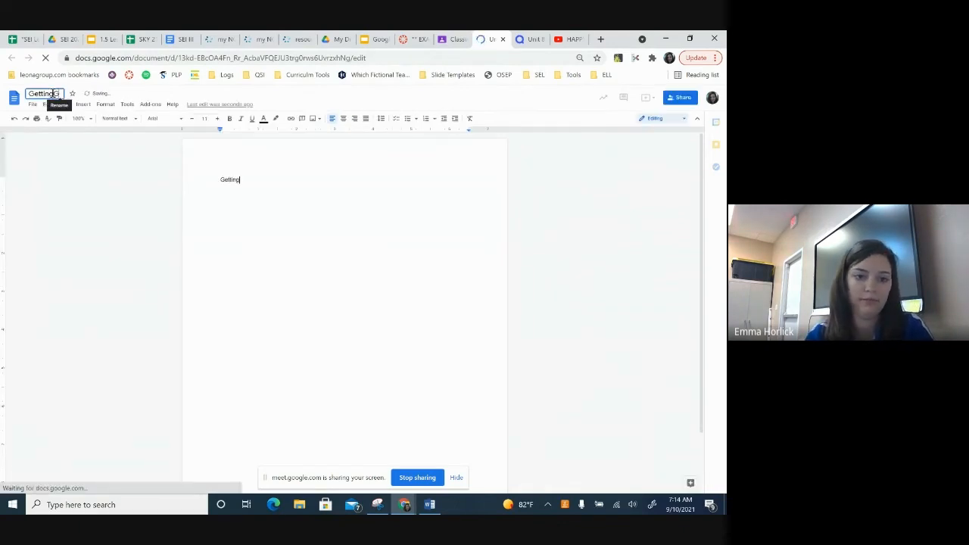
type("to know")
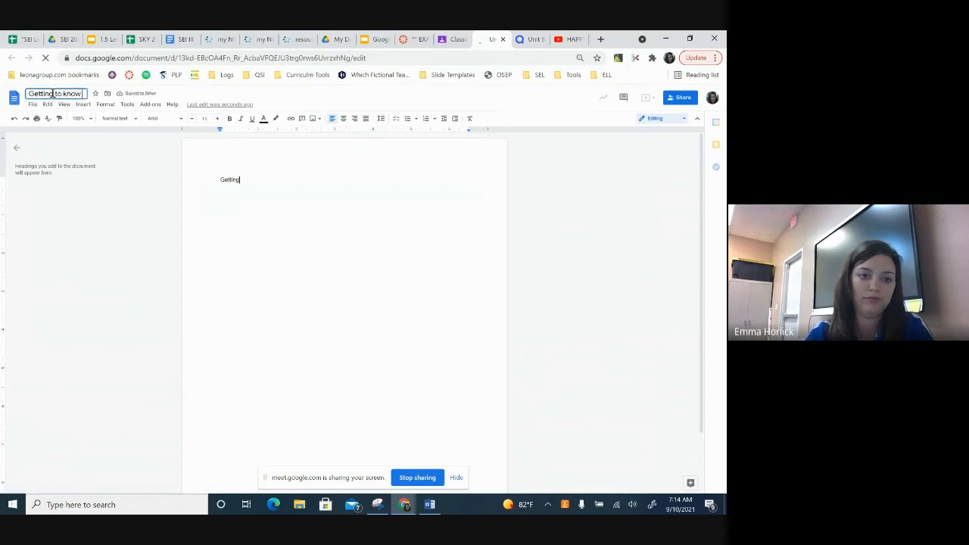
type(" you")
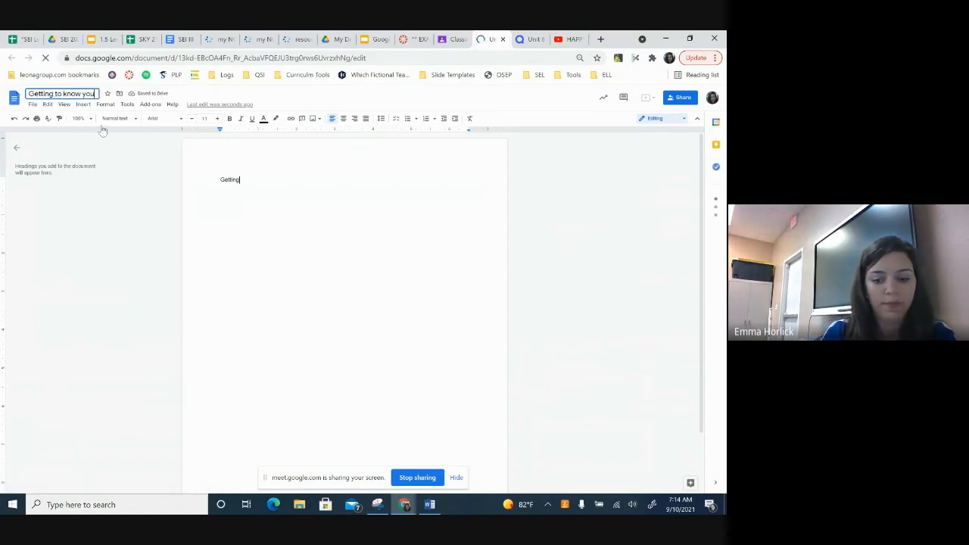
type(" paper")
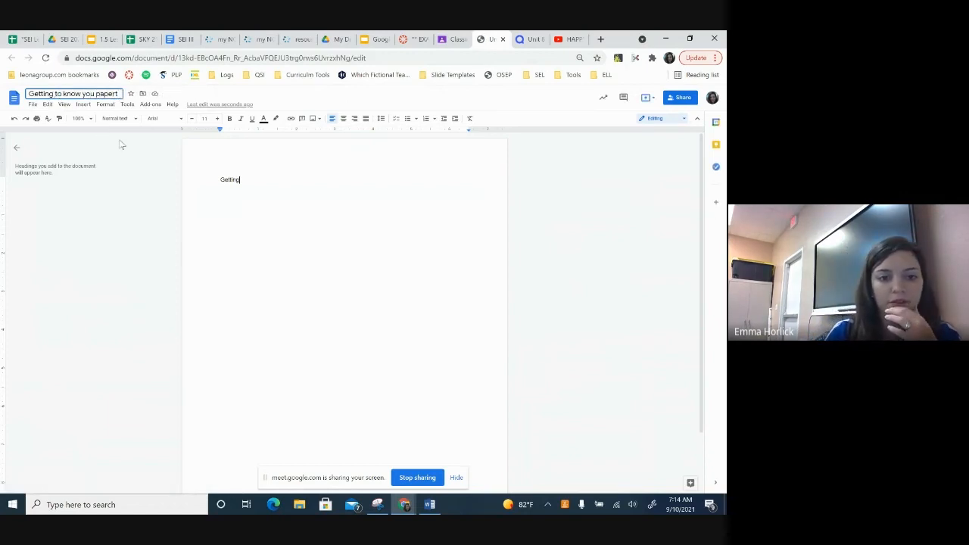
Step: Delete the stray word "Getting" from the document body and close the document to return to the assignment
double_click(229, 180)
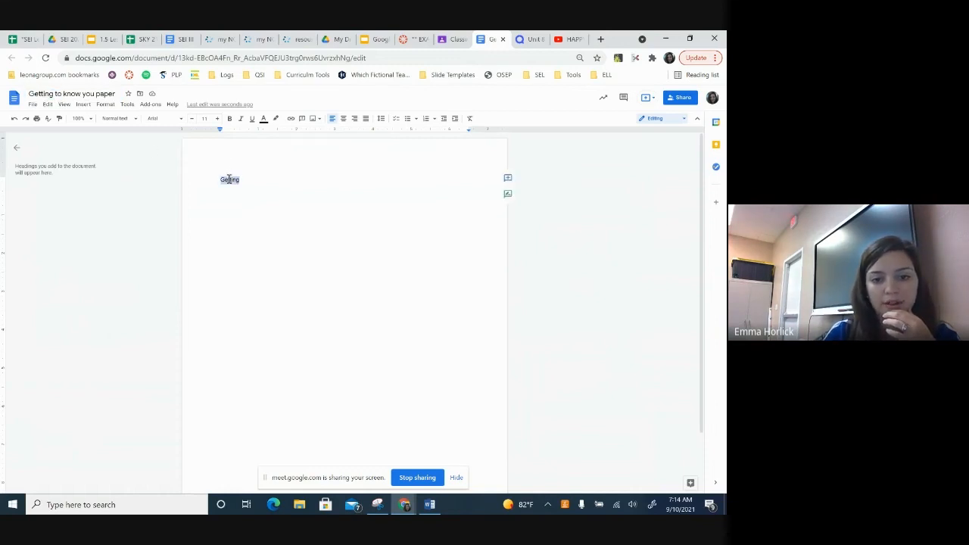
key("BackSpace")
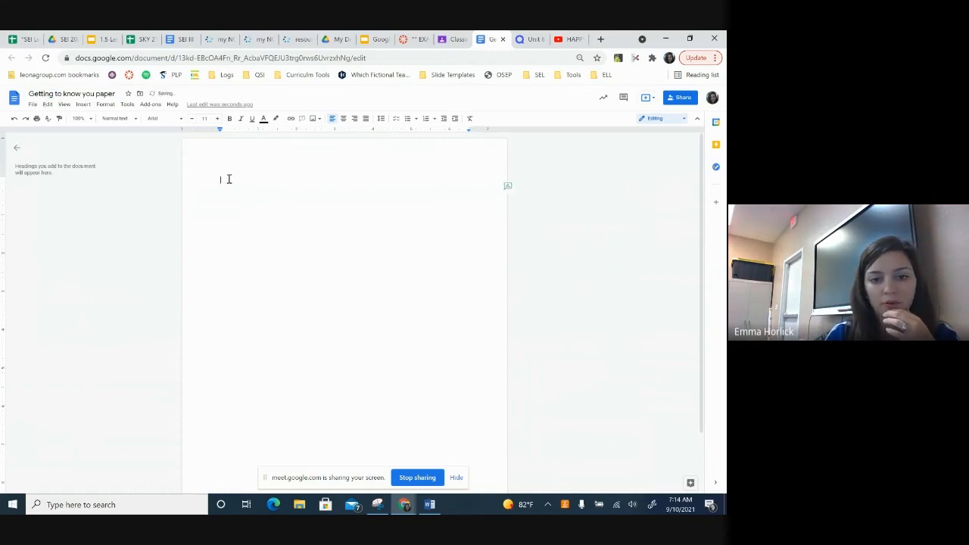
left_click(502, 39)
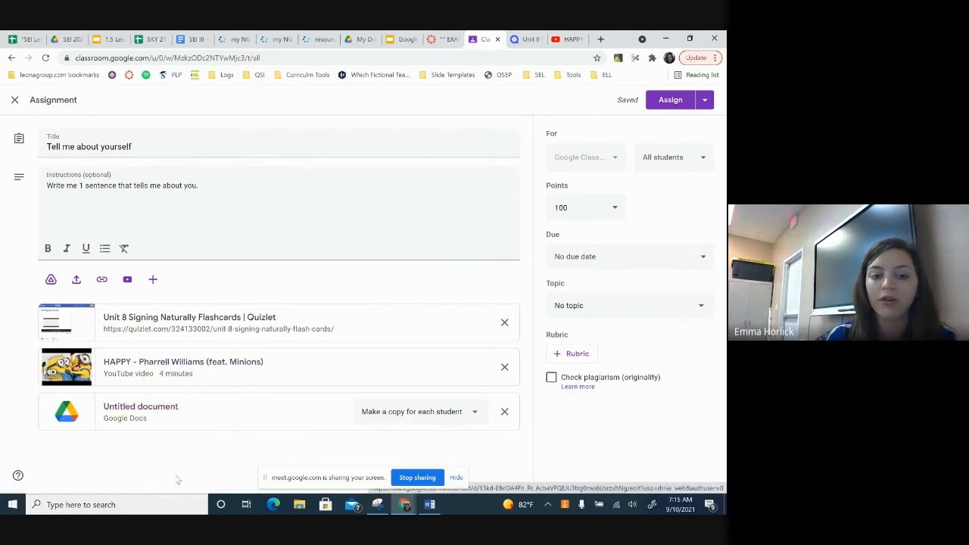
Step: Review the Google file types that can be created as new attachments for the assignment
left_click(152, 280)
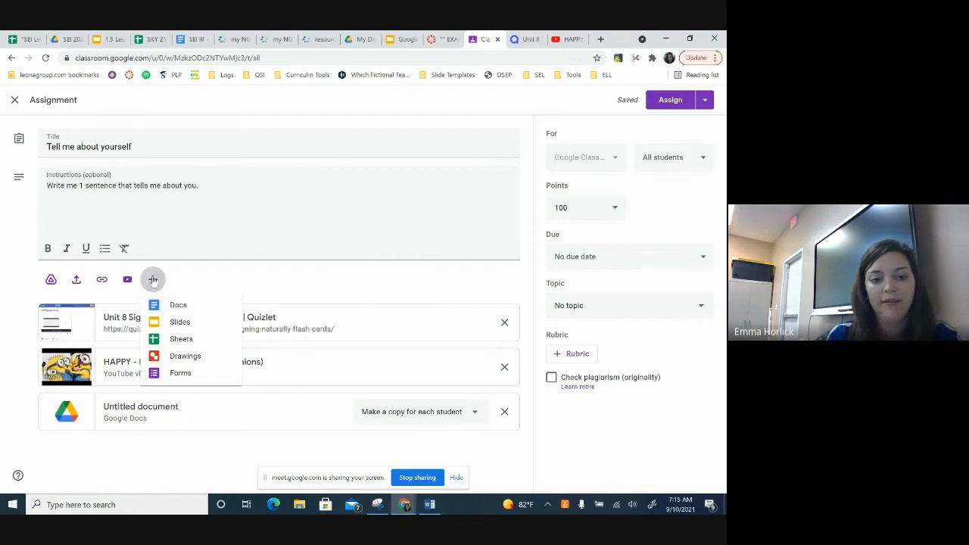
left_click(152, 280)
left_click(153, 280)
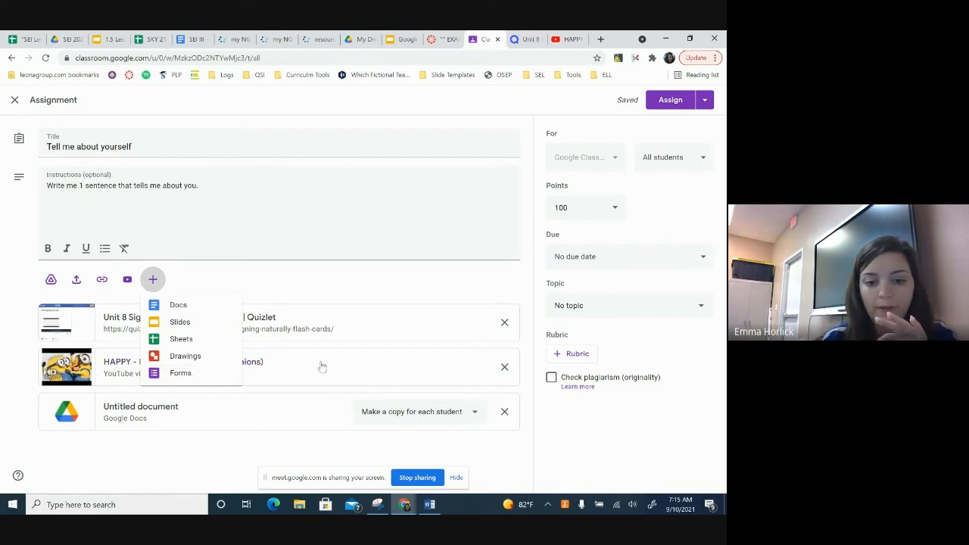
left_click(314, 289)
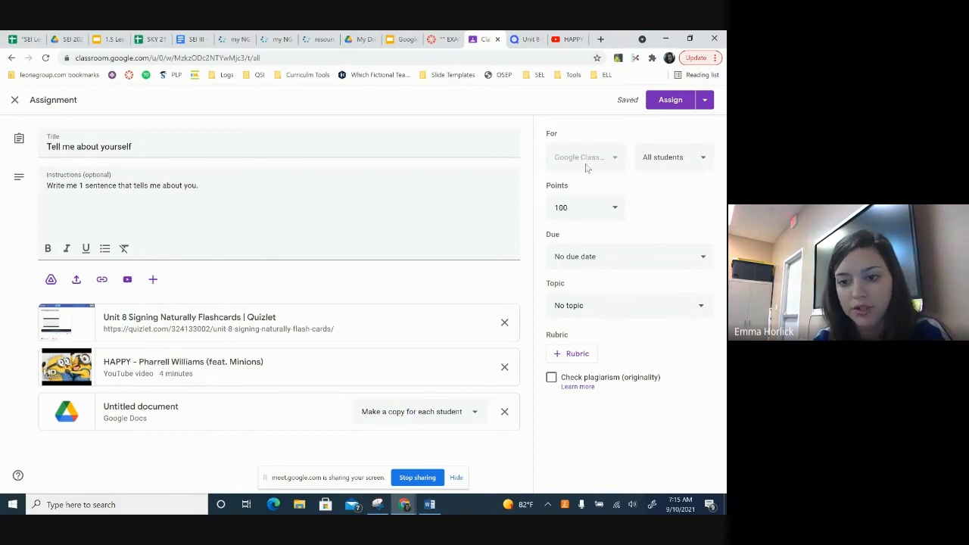
Step: Check the list of students the assignment can go to, keeping all students selected
left_click(706, 164)
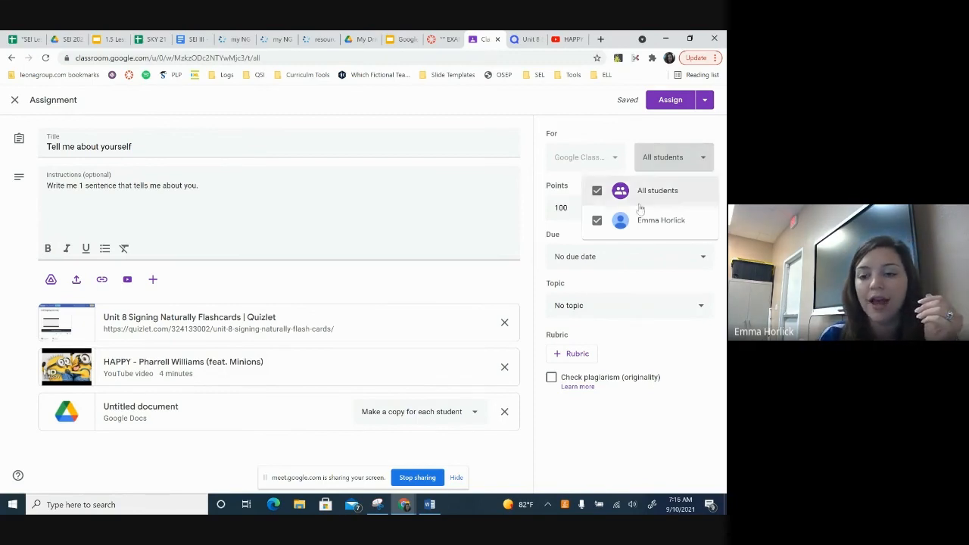
left_click(596, 191)
left_click(597, 221)
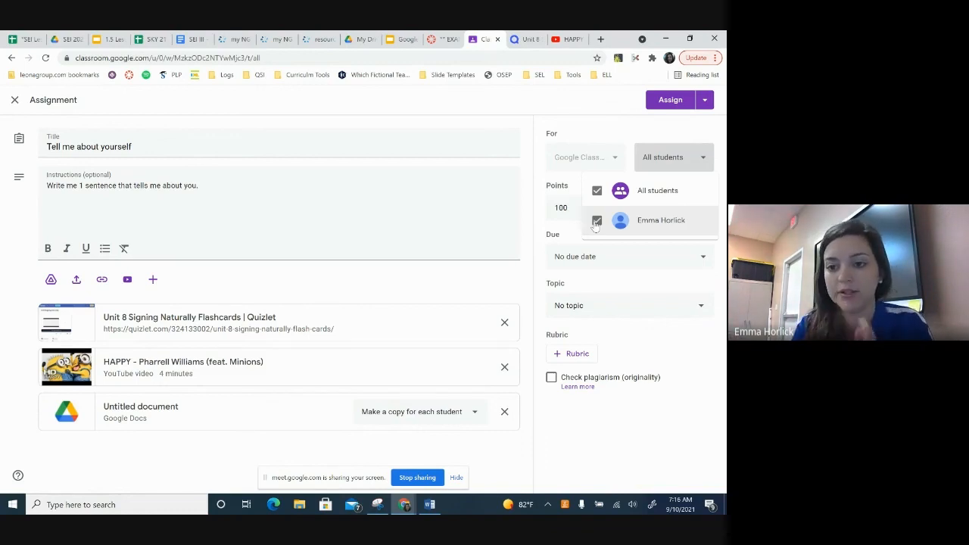
left_click(702, 161)
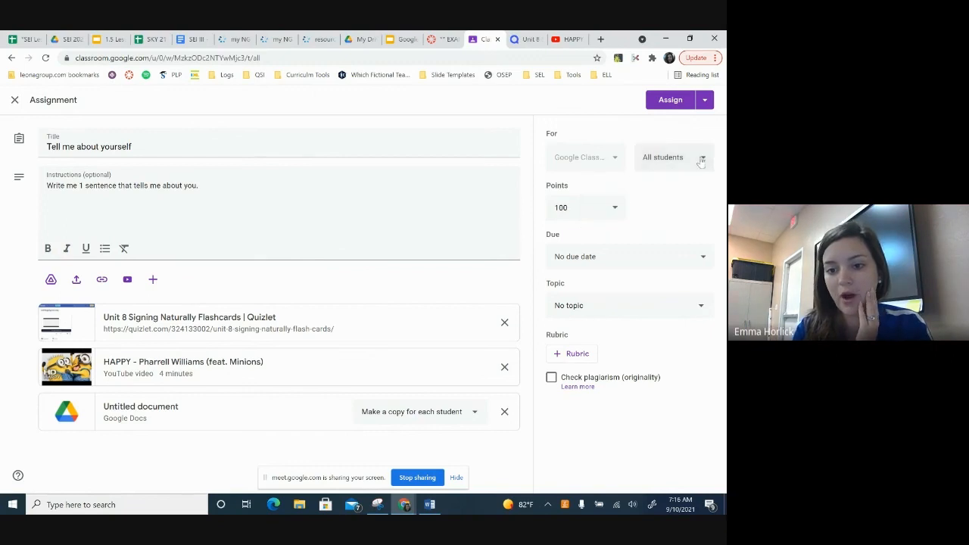
Step: Switch the assignment's points to Ungraded as a trial and set them back to 100
left_click(614, 207)
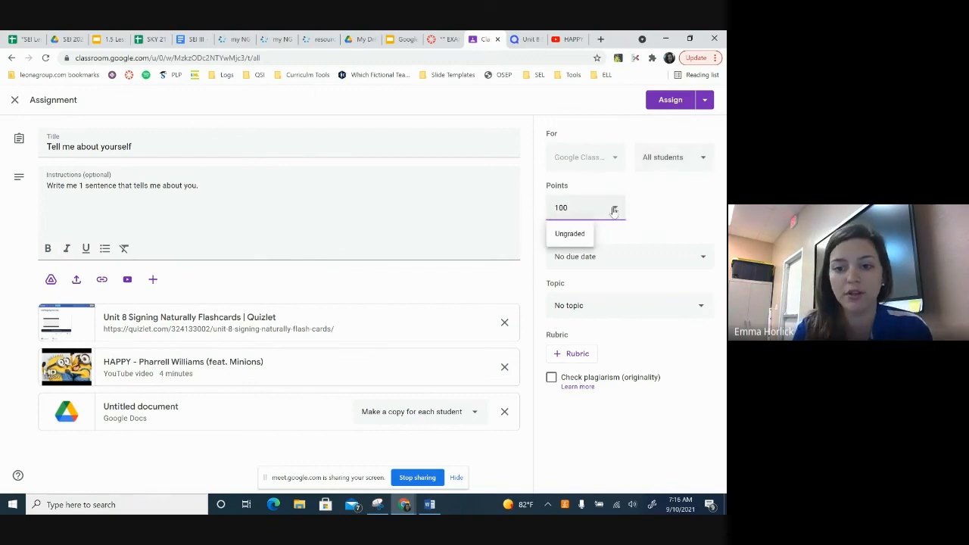
left_click(580, 233)
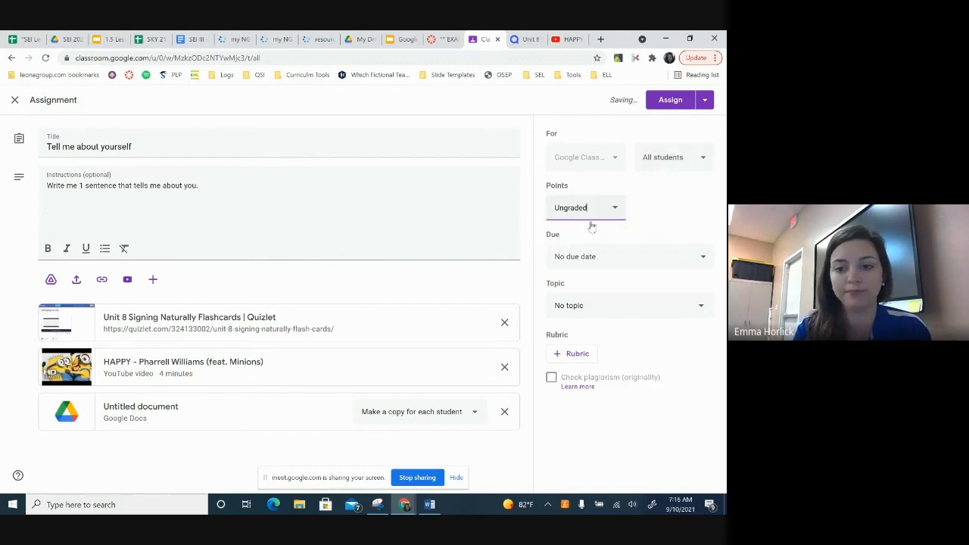
left_click(614, 211)
double_click(582, 207)
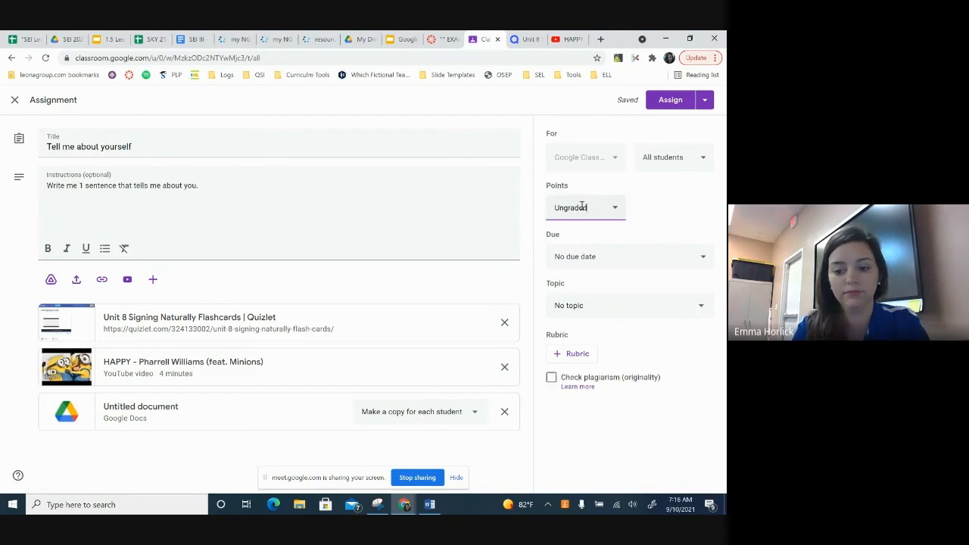
type("50")
left_click(615, 210)
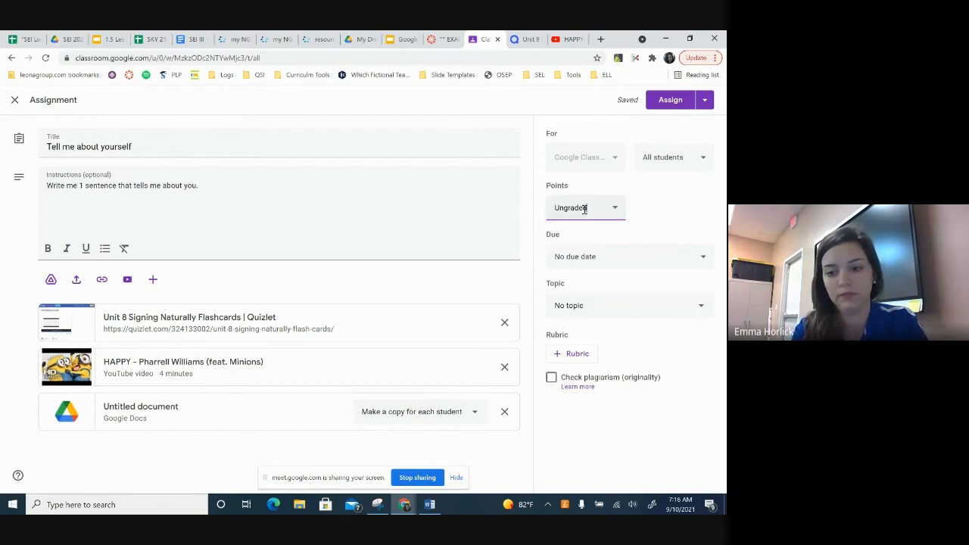
double_click(580, 208)
type("100")
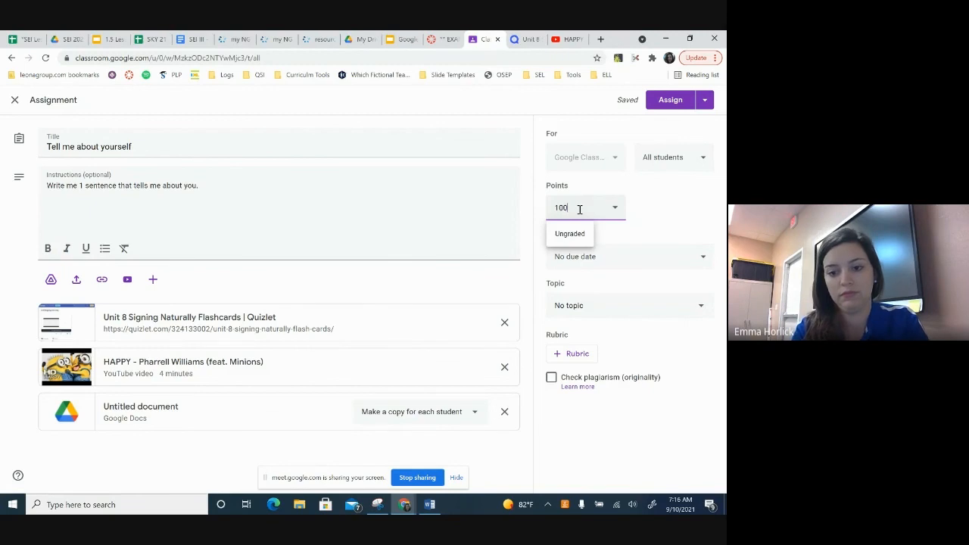
left_click(647, 218)
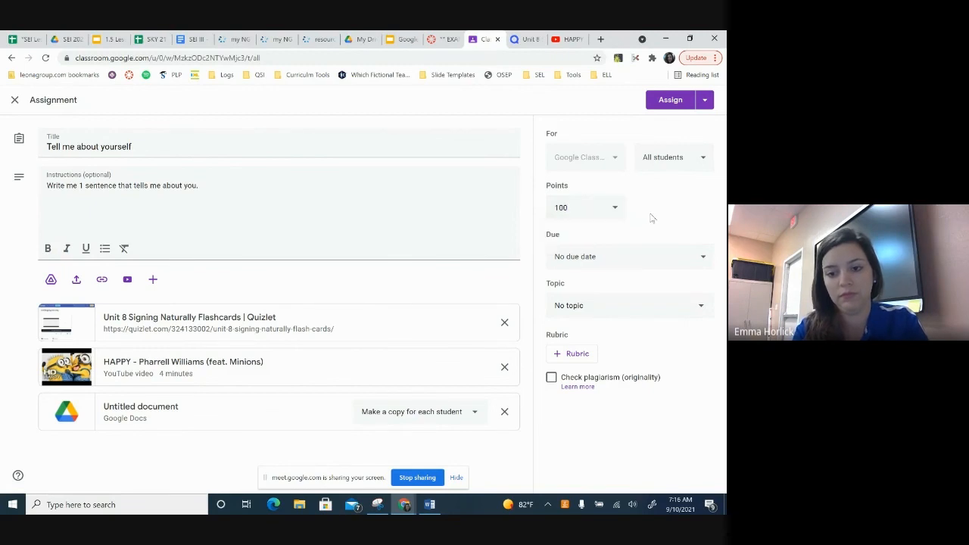
Step: Set the assignment's due date to Sep 14, 2021 and keep its topic at "No topic"
left_click(611, 258)
left_click(628, 309)
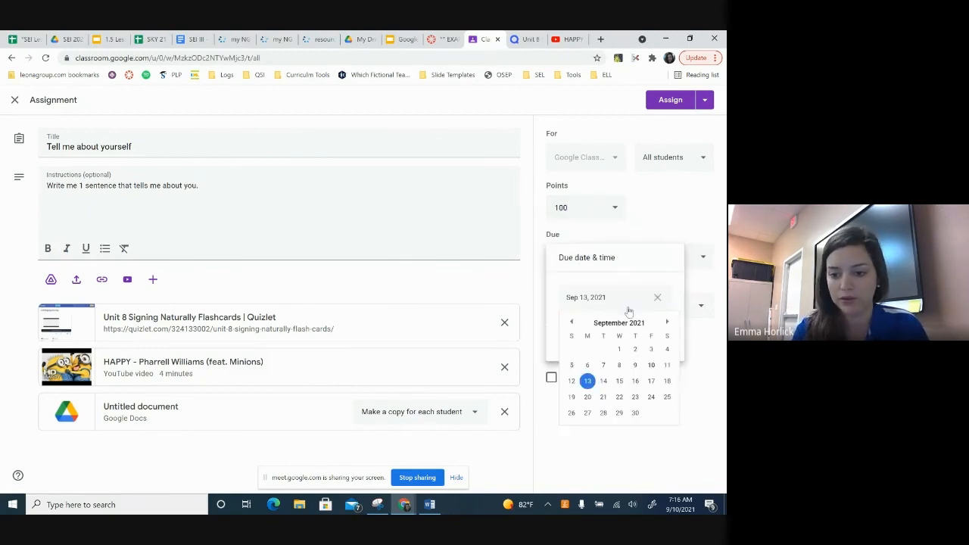
left_click(603, 381)
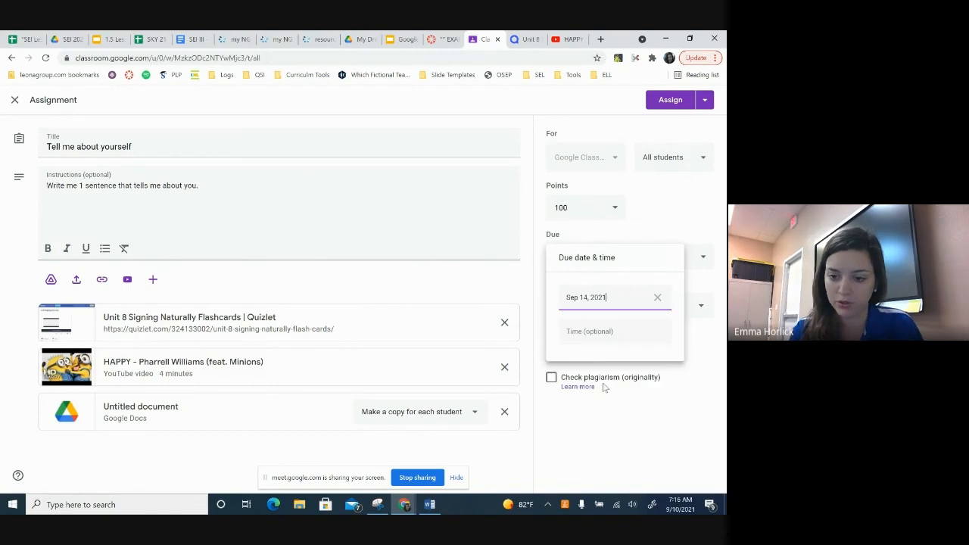
left_click(634, 327)
left_click(684, 391)
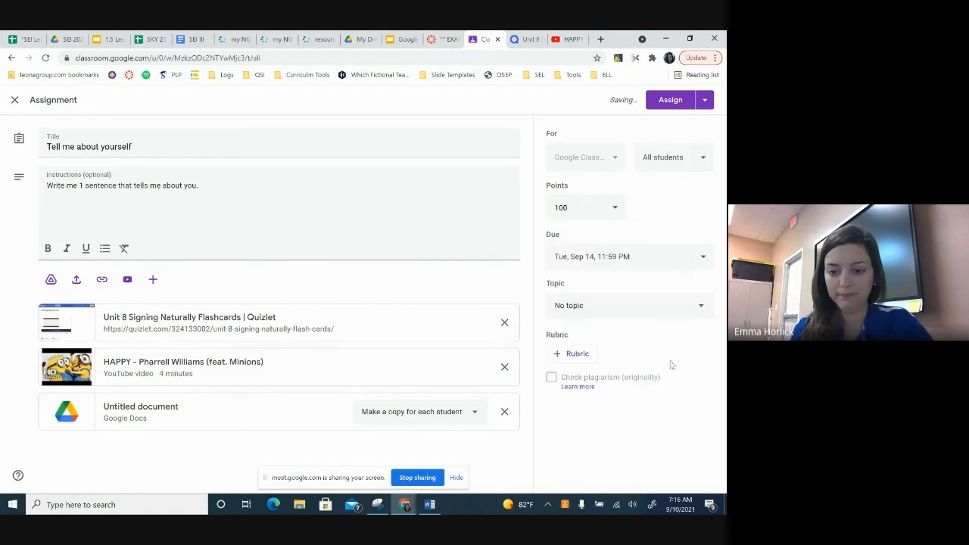
left_click(699, 310)
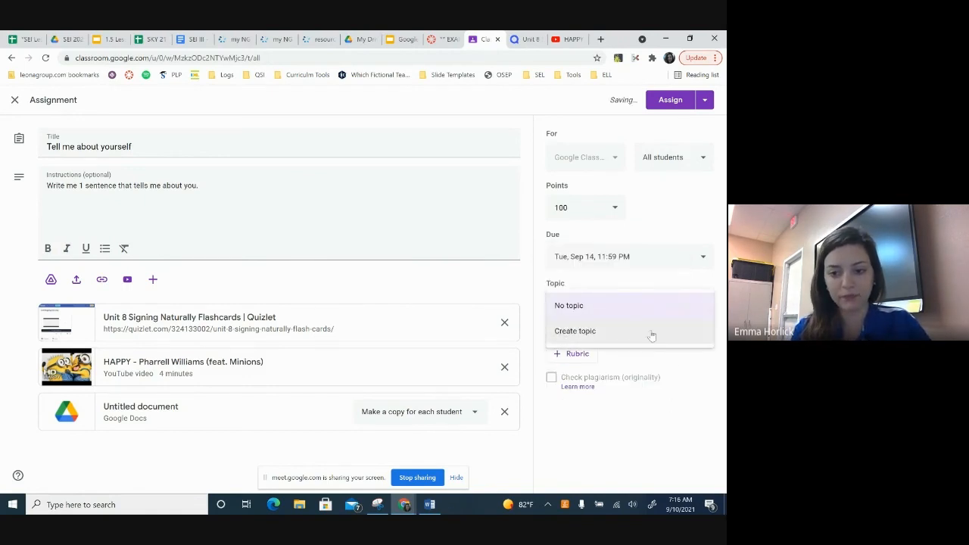
left_click(644, 315)
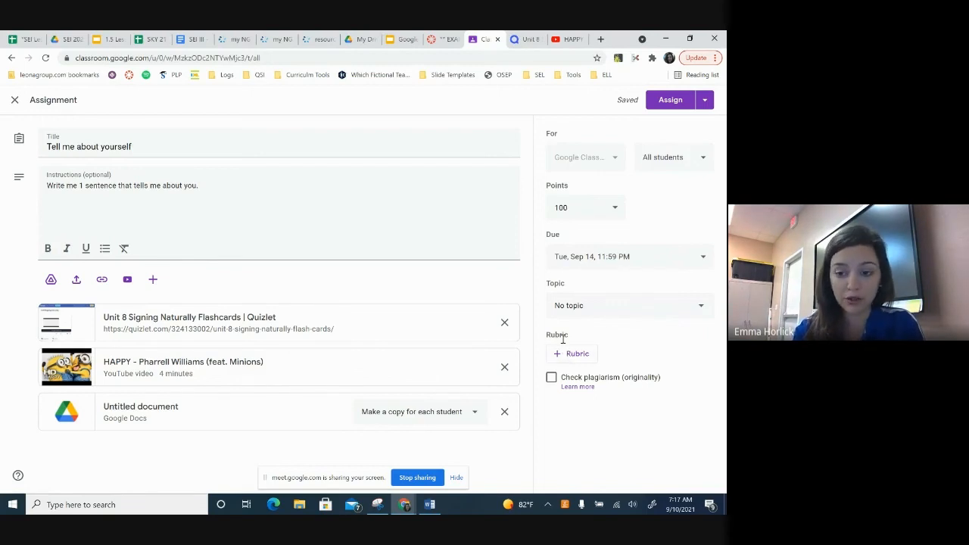
Step: View the plagiarism check's originality report option, cancel it, and assign the assignment to all students
left_click(552, 377)
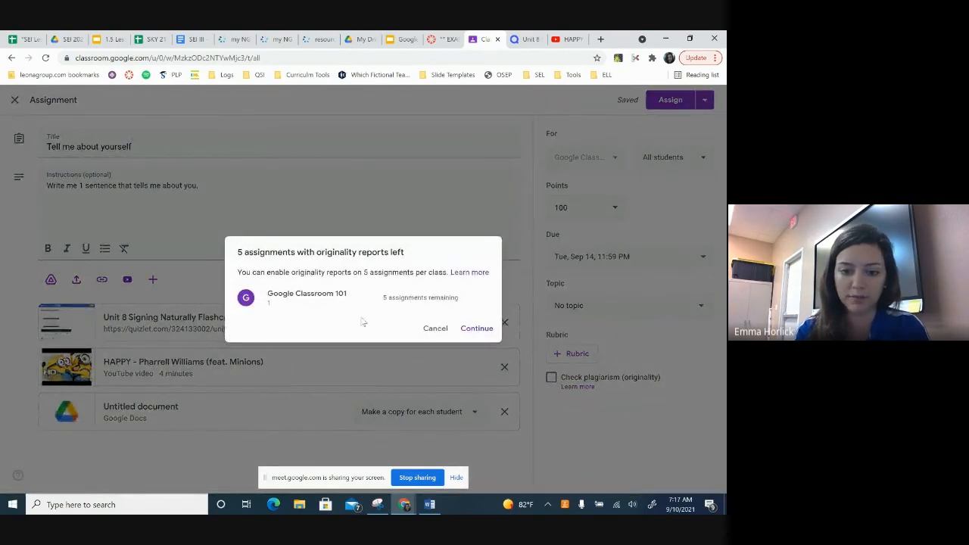
left_click(433, 328)
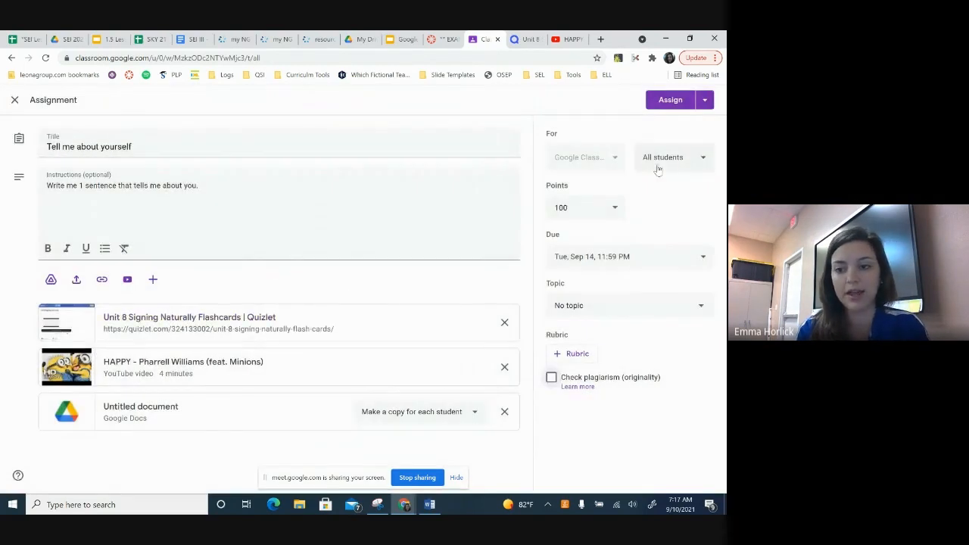
left_click(677, 101)
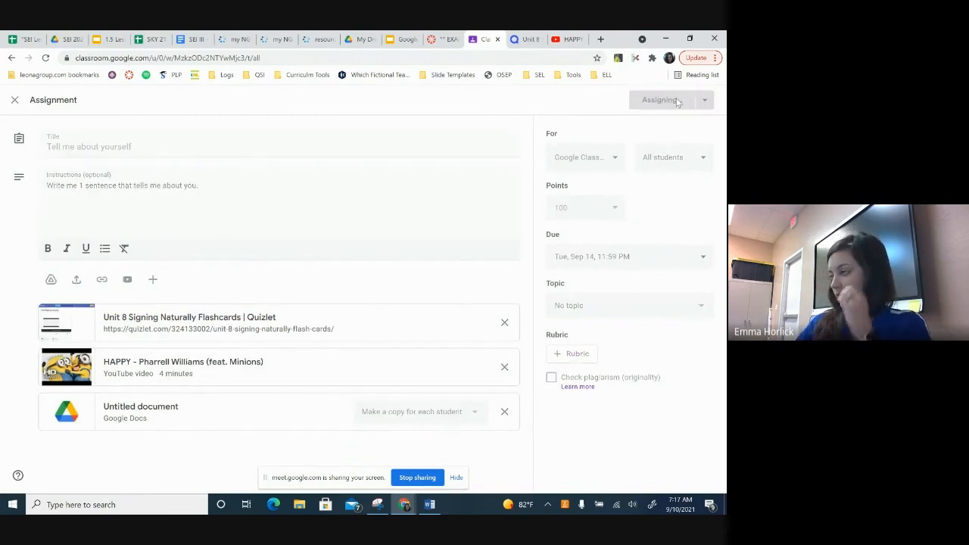